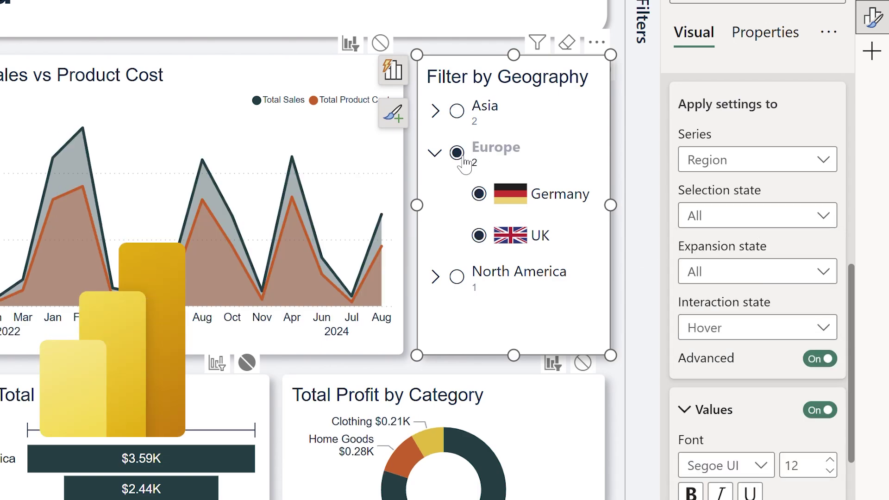
Try selecting and expanding Asia, Europe and North America in the geography slicer.
{"action": "left_click", "coordinate": [457, 111]}
{"action": "left_click", "coordinate": [436, 111]}
{"action": "left_click", "coordinate": [435, 111]}
{"action": "left_click", "coordinate": [457, 152]}
{"action": "left_click", "coordinate": [436, 152]}
{"action": "left_click", "coordinate": [435, 193]}
{"action": "left_click", "coordinate": [456, 195]}
{"action": "left_click", "coordinate": [456, 194]}
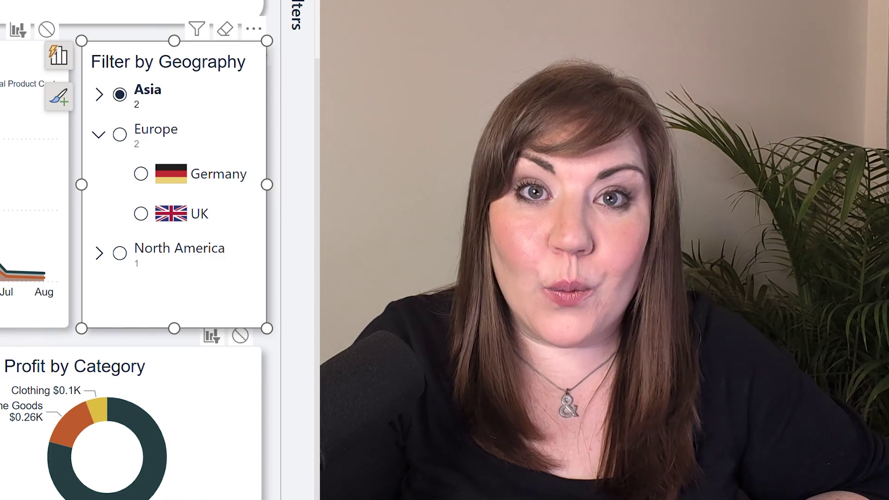
Settle the geography slicer on Europe and filter the Sales table to Returned orders.
{"action": "left_click", "coordinate": [119, 134]}
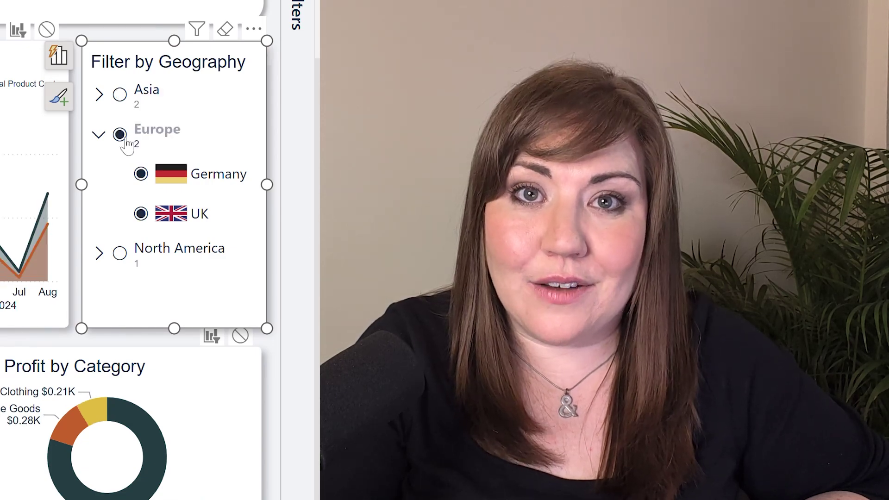
{"action": "left_click", "coordinate": [120, 94]}
{"action": "left_click", "coordinate": [99, 94]}
{"action": "left_click", "coordinate": [119, 135]}
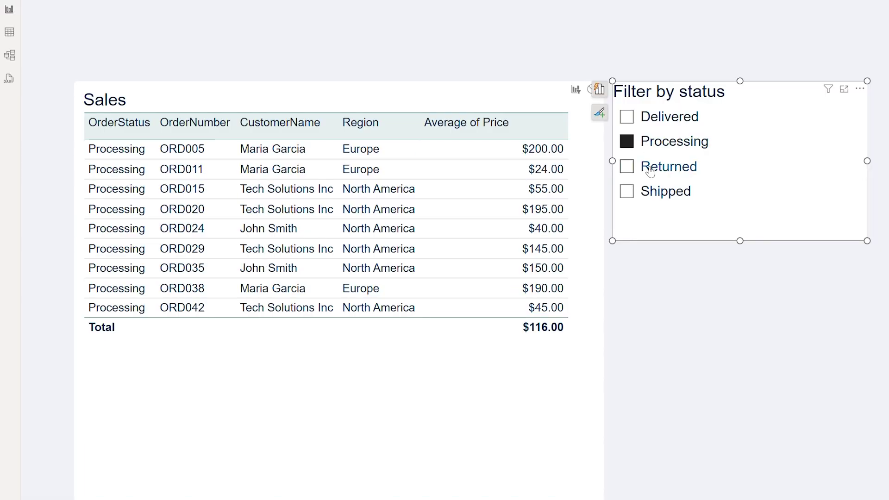
{"action": "left_click", "coordinate": [650, 171]}
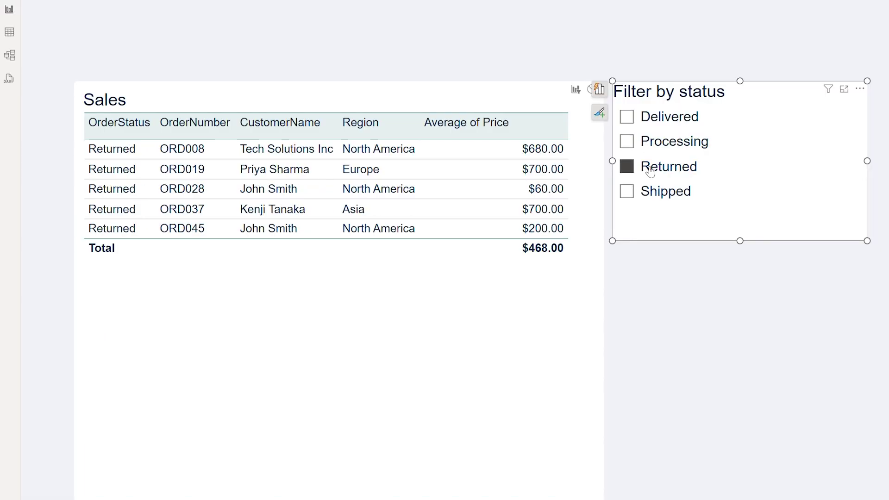
Cycle the status slicer through Shipped, Returned, Processing and finally Delivered.
{"action": "left_click", "coordinate": [655, 201]}
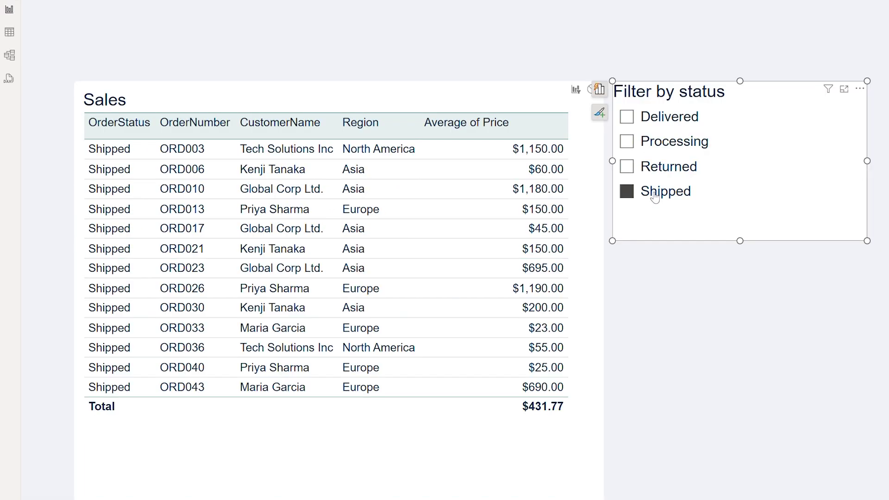
{"action": "left_click", "coordinate": [655, 168]}
{"action": "left_click", "coordinate": [651, 142]}
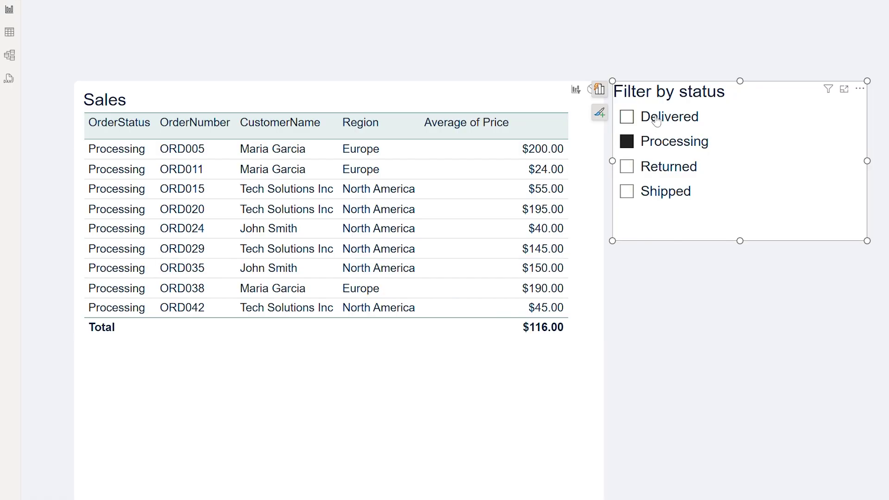
{"action": "left_click", "coordinate": [652, 117]}
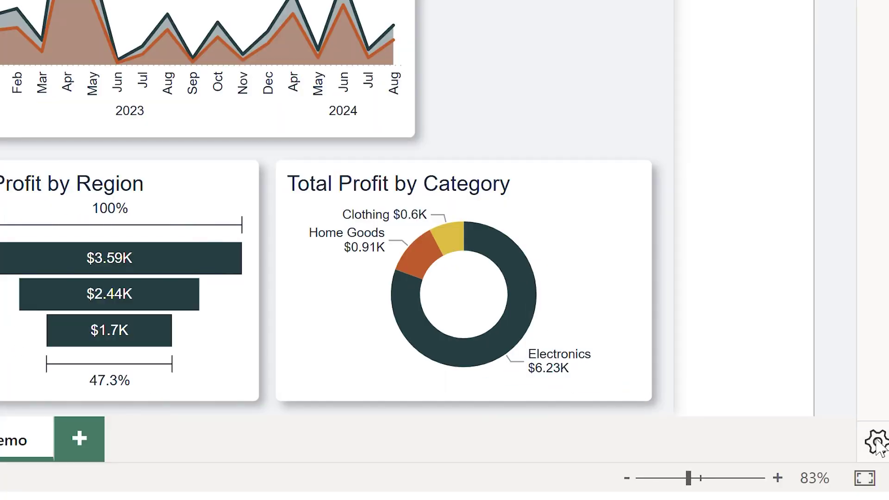
Open the program Options at the Preview features page.
{"action": "left_click", "coordinate": [876, 443]}
{"action": "left_click", "coordinate": [192, 240]}
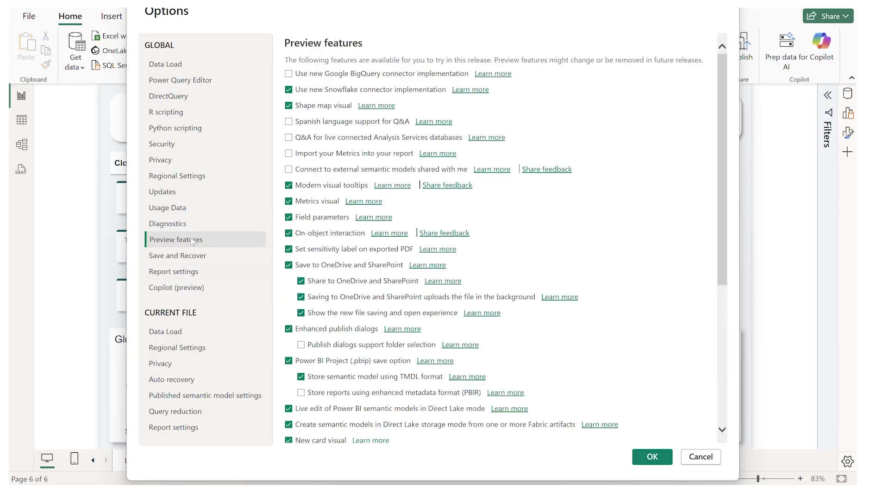
{"action": "left_click_drag", "start_coordinate": [723, 116], "coordinate": [712, 242]}
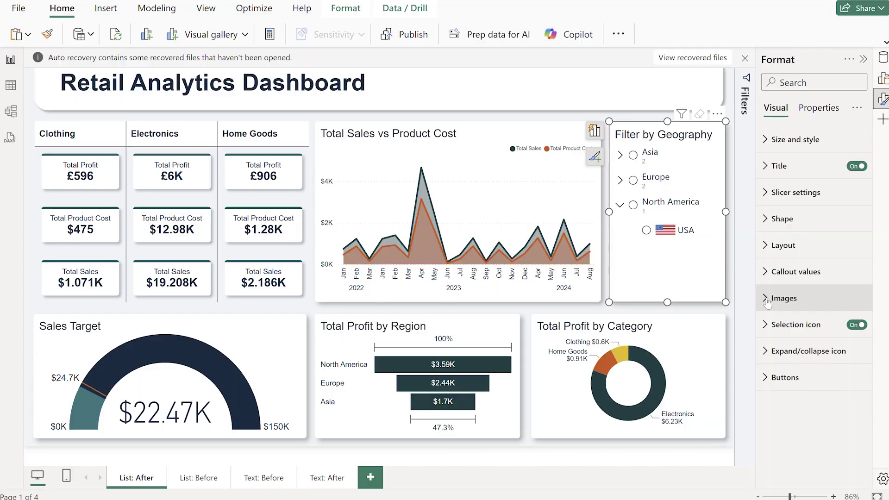
Inspect the finished slicer's Images settings, then its Callout values settings.
{"action": "left_click", "coordinate": [782, 293]}
{"action": "scroll", "coordinate": [806, 384], "scroll_direction": "down", "scroll_amount": 4}
{"action": "scroll", "coordinate": [806, 384], "scroll_direction": "up", "scroll_amount": 3}
{"action": "left_click", "coordinate": [787, 173]}
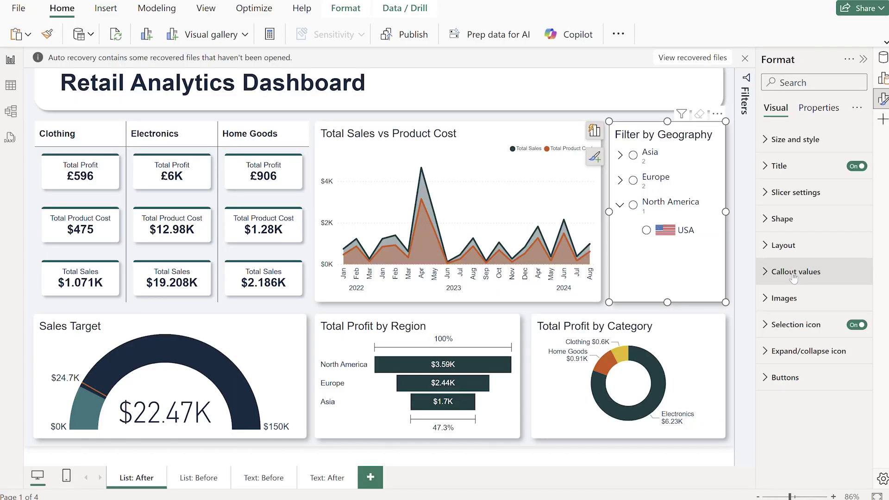
{"action": "left_click", "coordinate": [795, 272]}
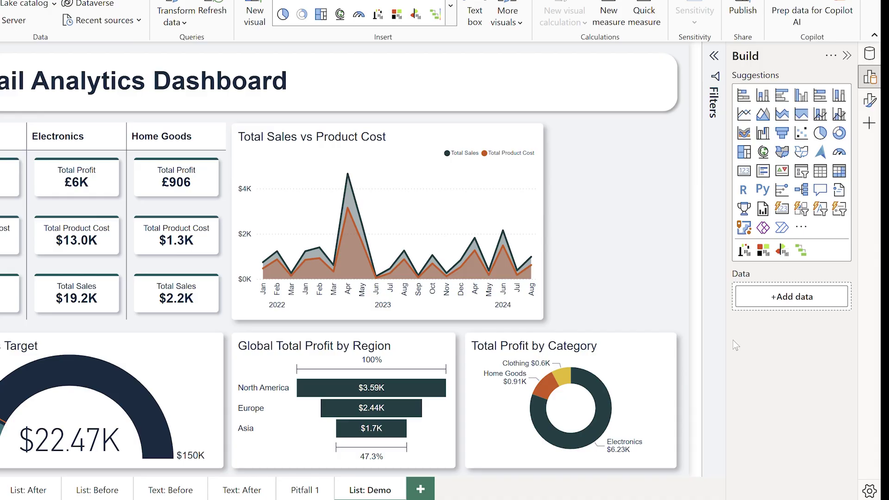
Insert a list slicer and add DimCustomers Region as its field.
{"action": "left_click", "coordinate": [839, 216]}
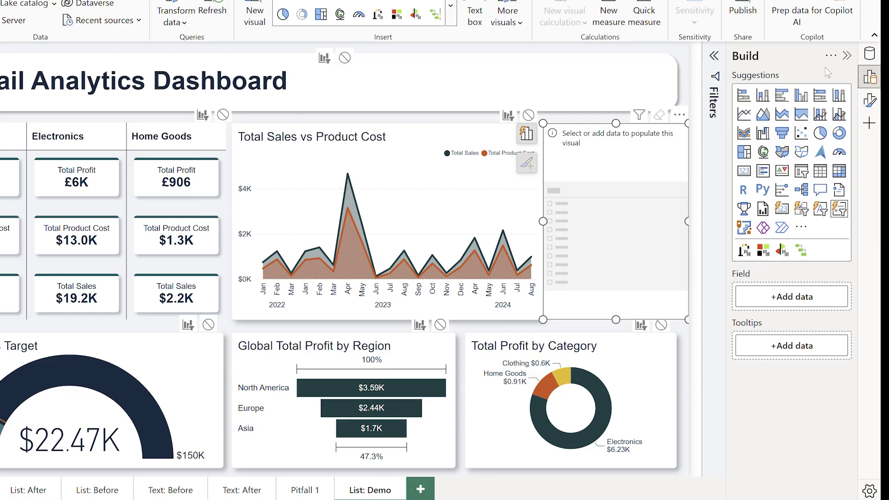
{"action": "left_click", "coordinate": [845, 57]}
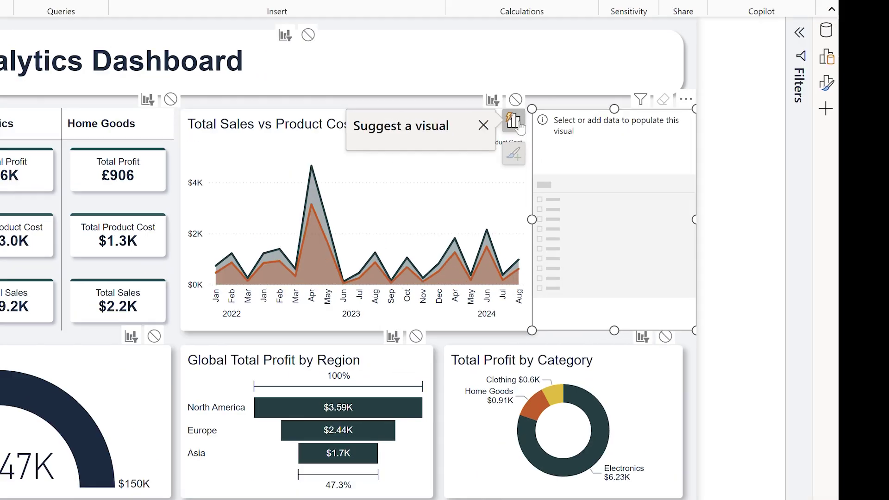
{"action": "left_click", "coordinate": [591, 131]}
{"action": "left_click", "coordinate": [319, 250]}
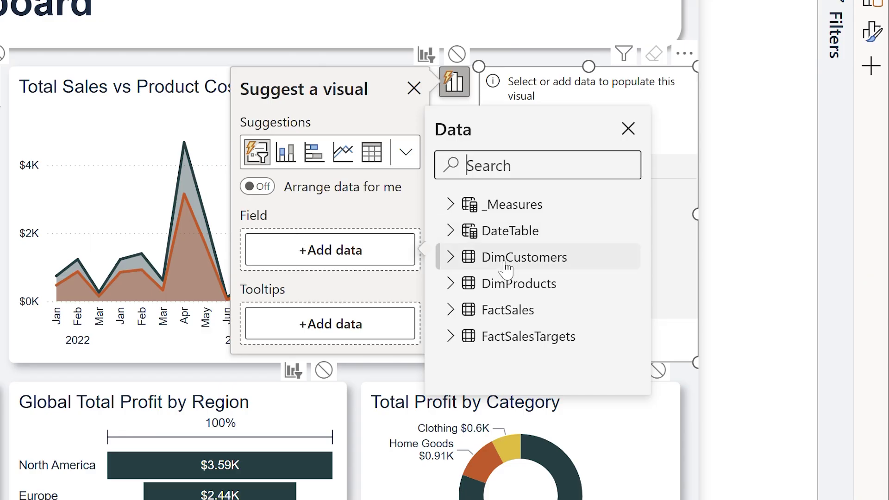
{"action": "left_click", "coordinate": [451, 257]}
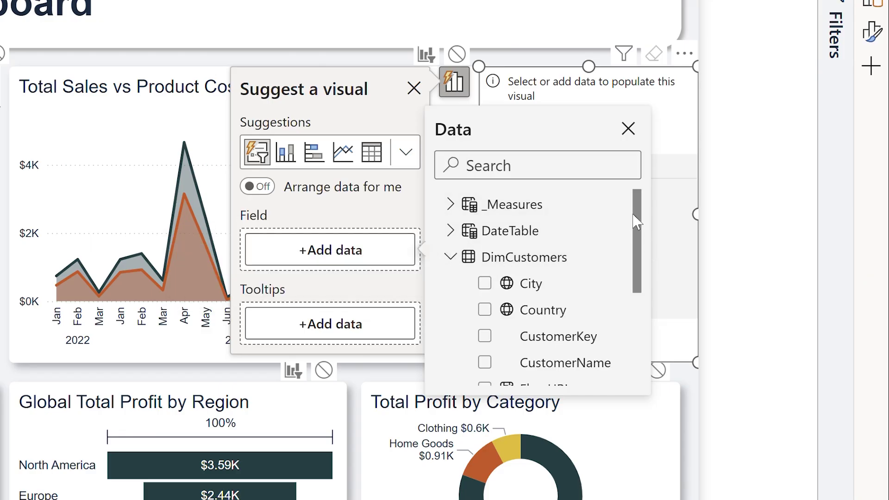
{"action": "left_click_drag", "start_coordinate": [639, 224], "coordinate": [584, 298]}
{"action": "left_click", "coordinate": [541, 281]}
{"action": "left_click", "coordinate": [676, 244]}
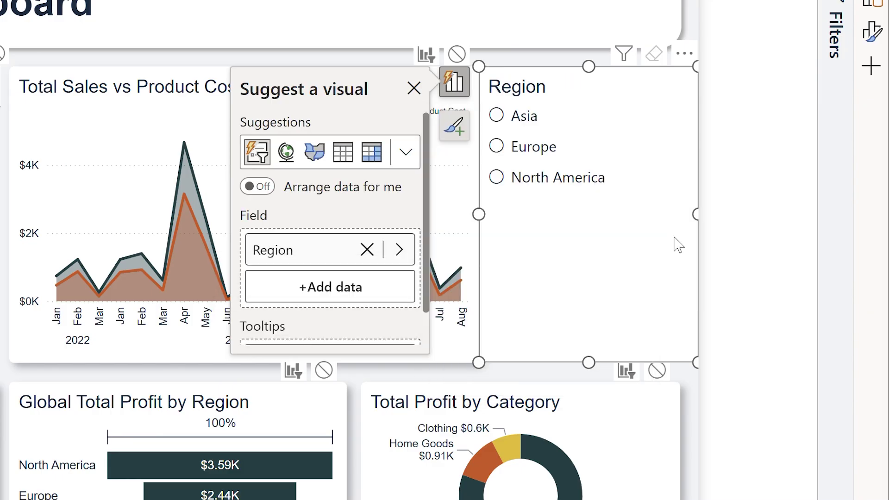
Test the Region slicer with North America, Europe and Asia, then clear the selection.
{"action": "left_click", "coordinate": [518, 183]}
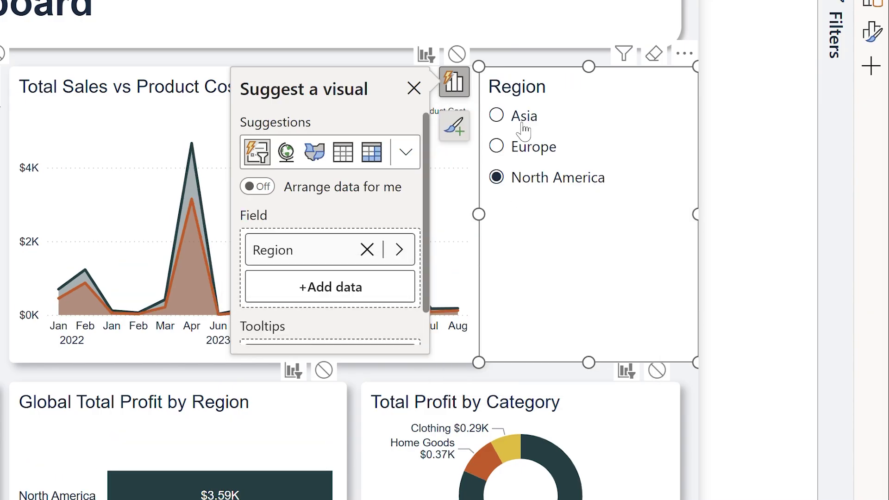
{"action": "left_click", "coordinate": [520, 148]}
{"action": "left_click", "coordinate": [518, 118]}
{"action": "left_click", "coordinate": [518, 184]}
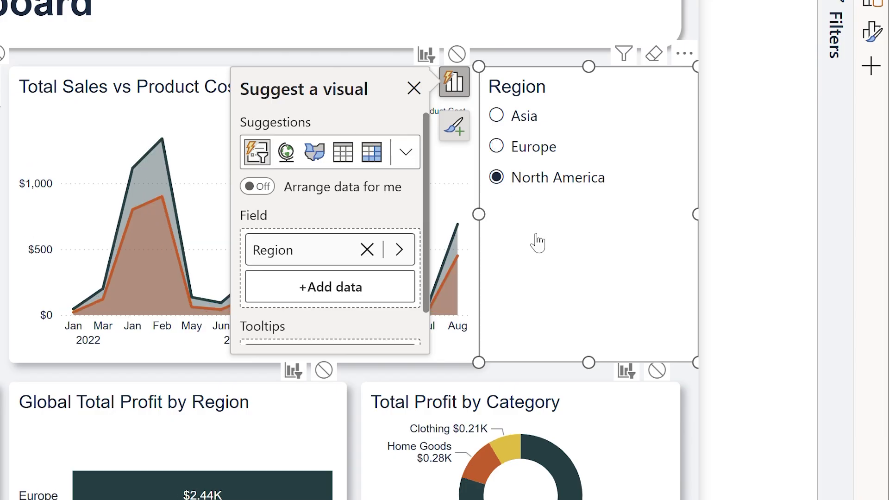
{"action": "left_click", "coordinate": [569, 188]}
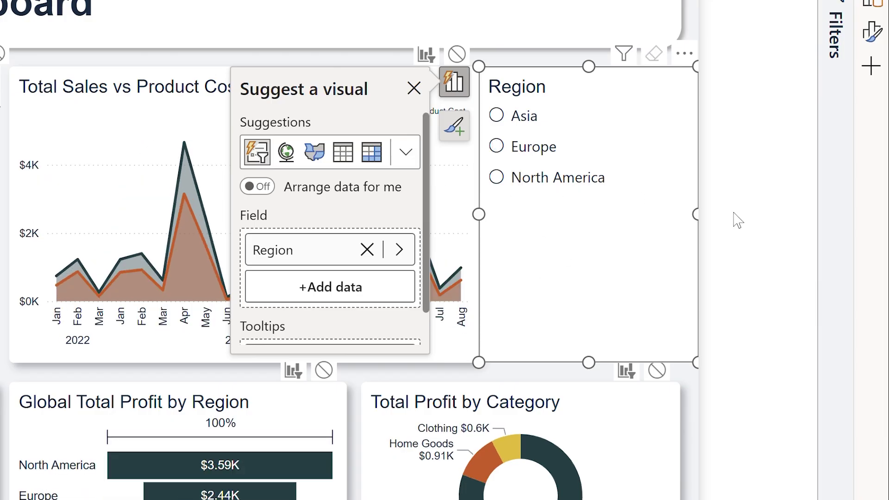
Add DimCustomers Country beneath Region so Asia expands to India and Japan.
{"action": "left_click", "coordinate": [318, 287]}
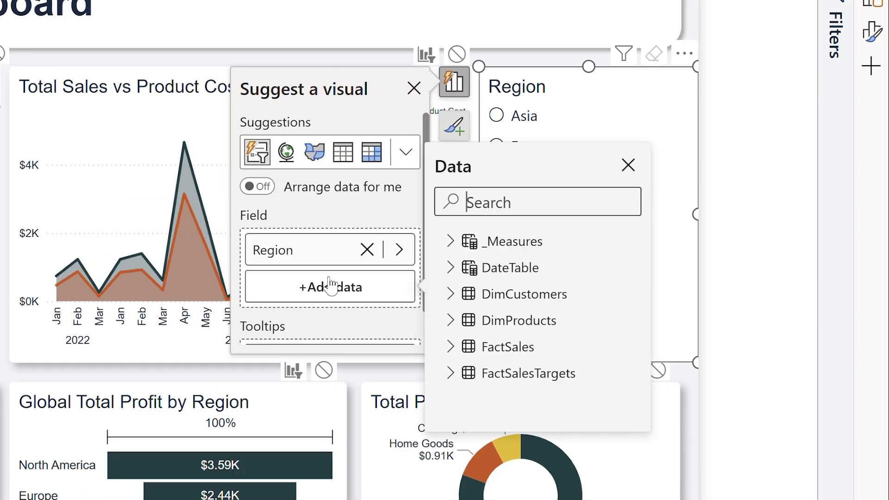
{"action": "left_click", "coordinate": [451, 296]}
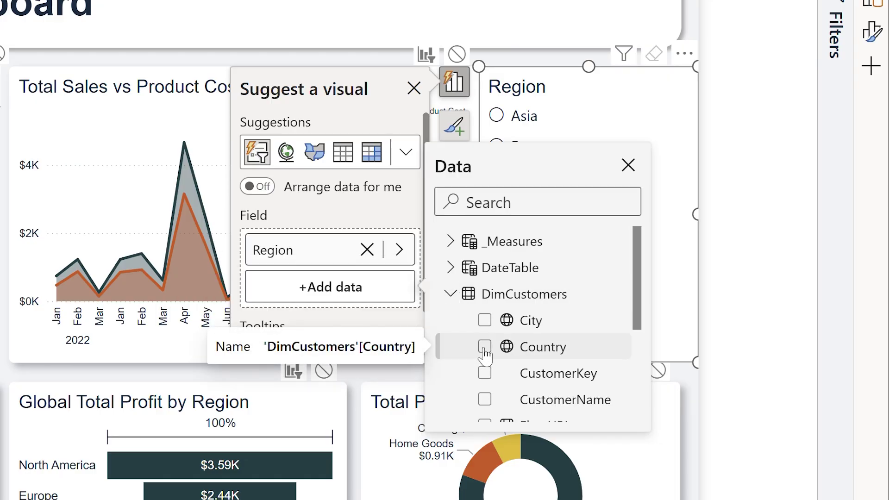
{"action": "left_click", "coordinate": [485, 347]}
{"action": "left_click", "coordinate": [679, 204]}
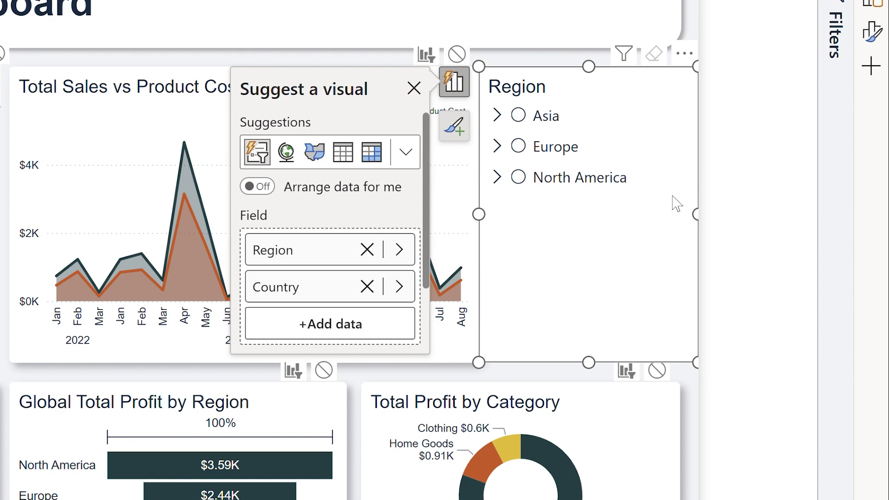
{"action": "left_click", "coordinate": [497, 116]}
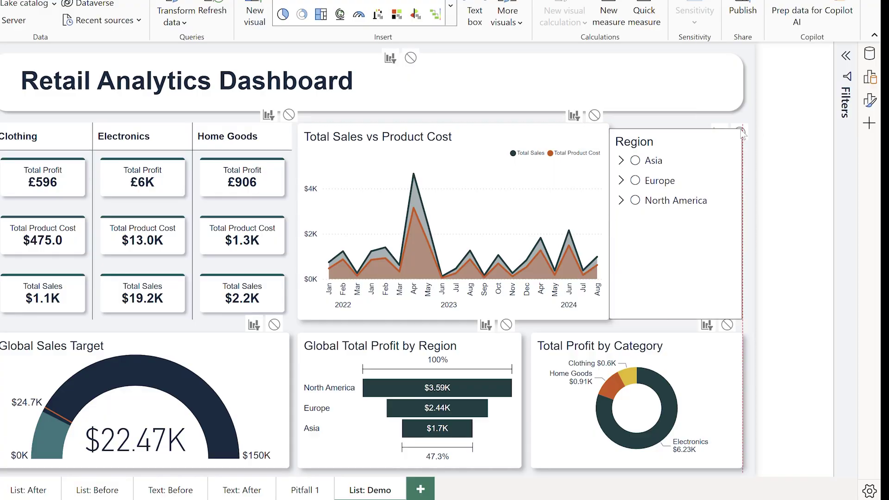
Narrow the Region slicer slightly and give it the title 'Region and Country'.
{"action": "mouse_move", "coordinate": [609, 124]}
{"action": "left_mouse_down"}
{"action": "mouse_move", "coordinate": [645, 125]}
{"action": "mouse_move", "coordinate": [618, 124]}
{"action": "left_mouse_up"}
{"action": "left_click", "coordinate": [784, 169]}
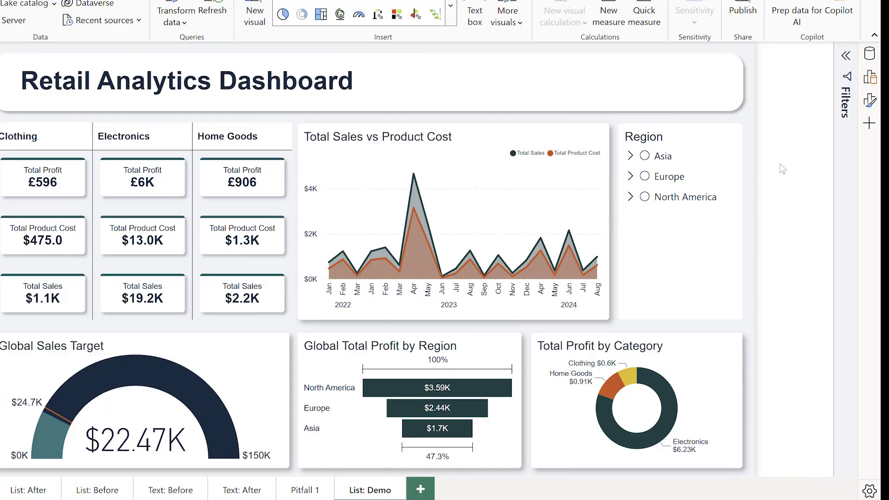
{"action": "left_click", "coordinate": [868, 100]}
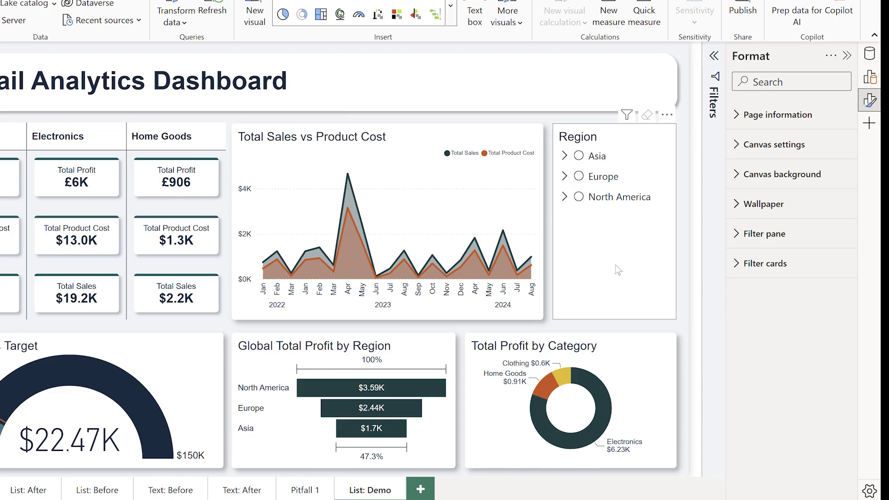
{"action": "left_click", "coordinate": [564, 197]}
{"action": "left_click", "coordinate": [736, 109]}
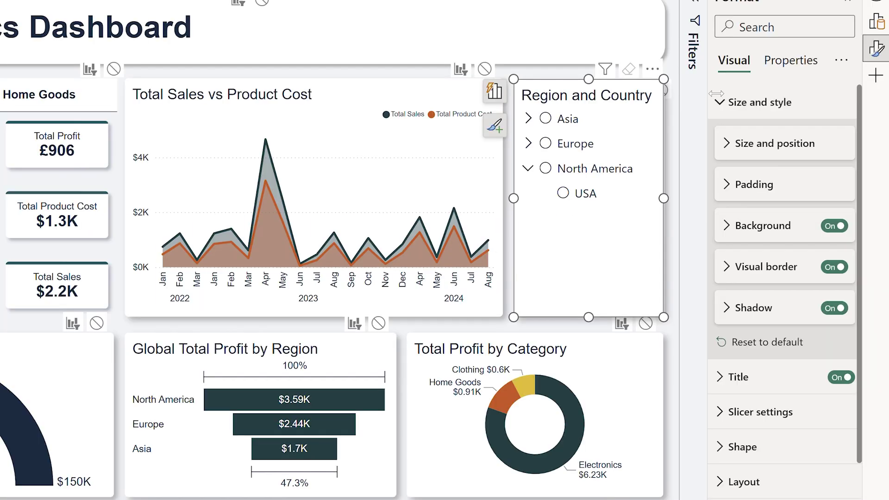
{"action": "left_click", "coordinate": [735, 104]}
Turn on callout labels in the slicer's Callout values settings.
{"action": "left_click", "coordinate": [721, 278]}
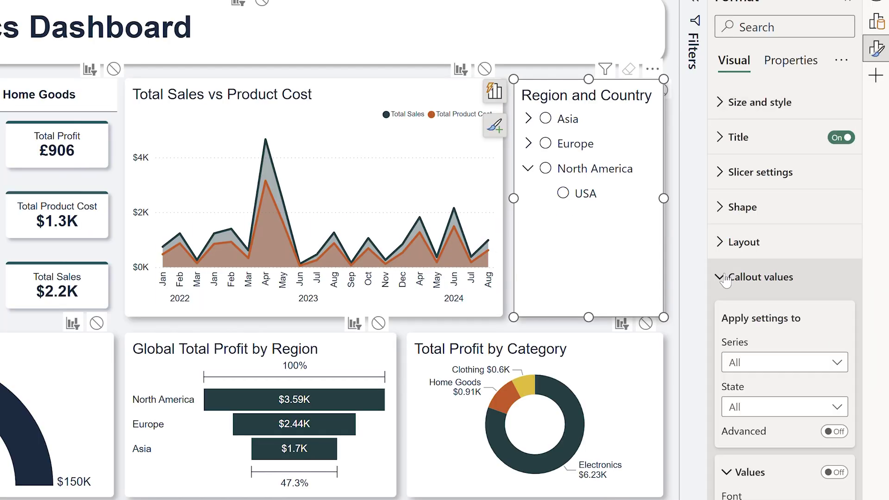
{"action": "scroll", "coordinate": [853, 189], "scroll_direction": "down", "scroll_amount": 5}
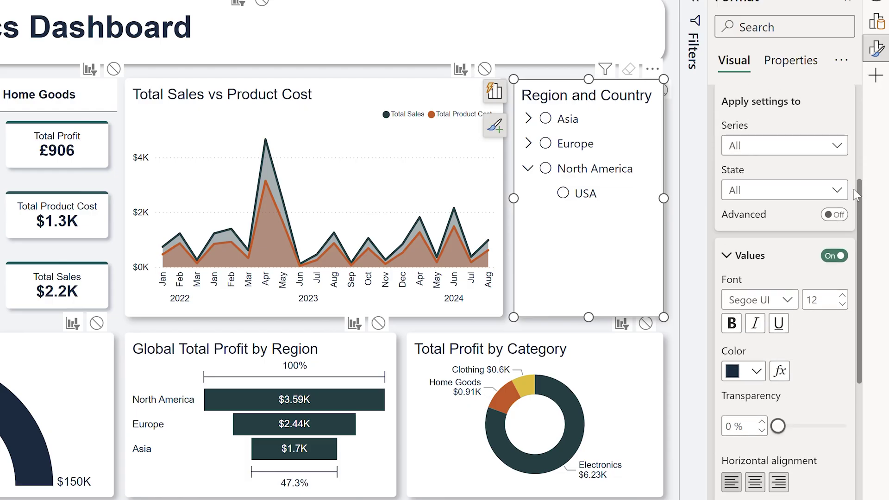
{"action": "left_click", "coordinate": [788, 254]}
{"action": "left_click", "coordinate": [728, 339]}
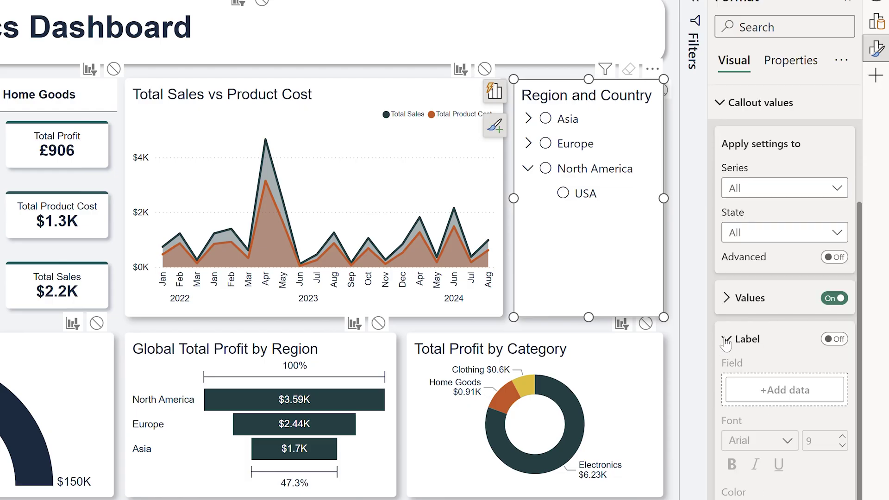
{"action": "left_click", "coordinate": [834, 339]}
{"action": "scroll", "coordinate": [854, 278], "scroll_direction": "down", "scroll_amount": 3}
{"action": "scroll", "coordinate": [810, 232], "scroll_direction": "up", "scroll_amount": 3}
{"action": "scroll", "coordinate": [782, 153], "scroll_direction": "down", "scroll_amount": 1}
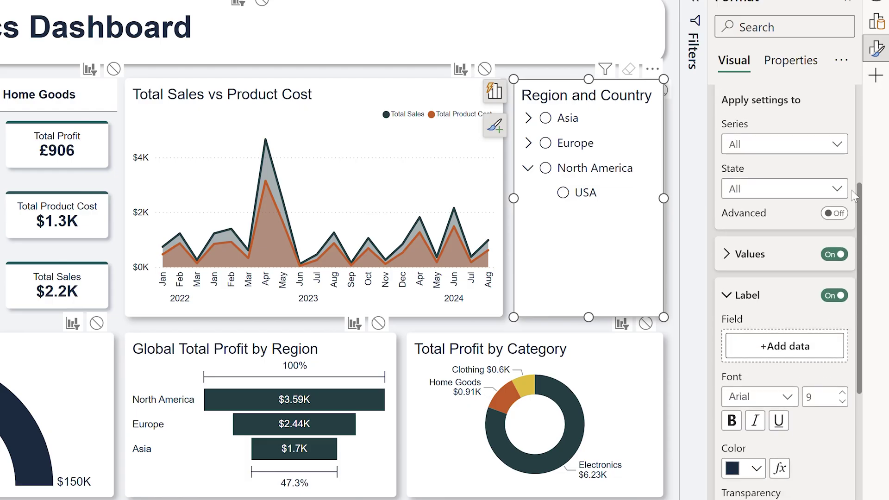
For the Region series, label with DimCustomers[Country] aggregated as Count (Distinct).
{"action": "left_click", "coordinate": [784, 144]}
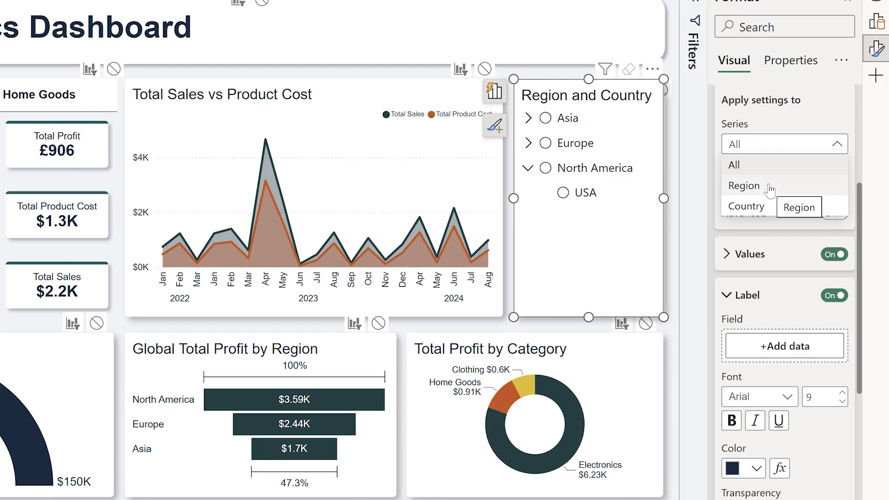
{"action": "left_click", "coordinate": [787, 186]}
{"action": "left_click", "coordinate": [780, 351]}
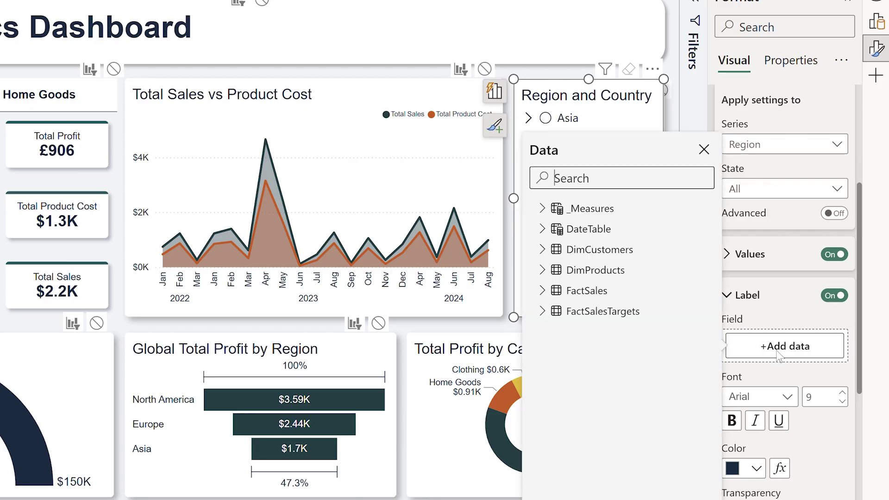
{"action": "left_click", "coordinate": [542, 250]}
{"action": "left_click", "coordinate": [570, 291]}
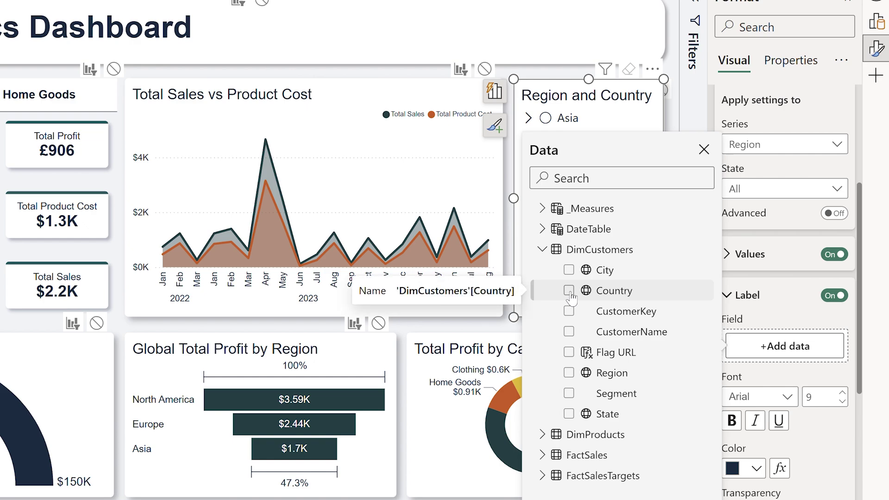
{"action": "left_click", "coordinate": [780, 376]}
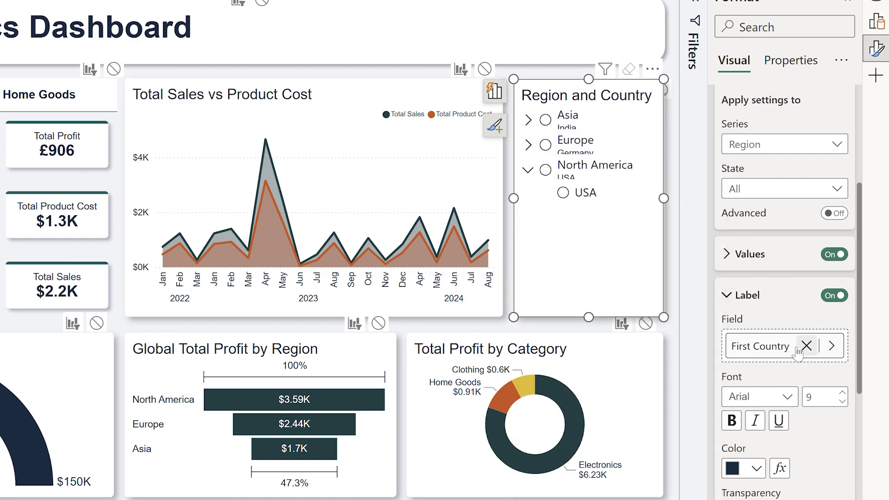
{"action": "left_click", "coordinate": [729, 348]}
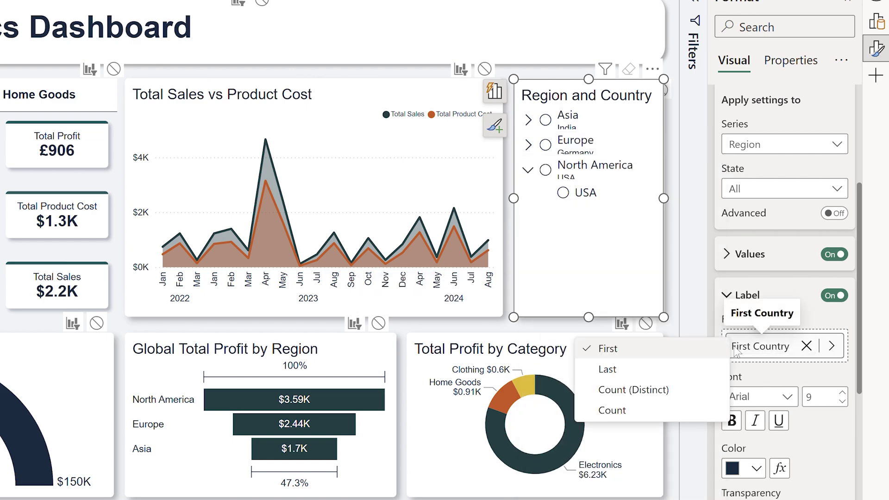
{"action": "left_click", "coordinate": [651, 391]}
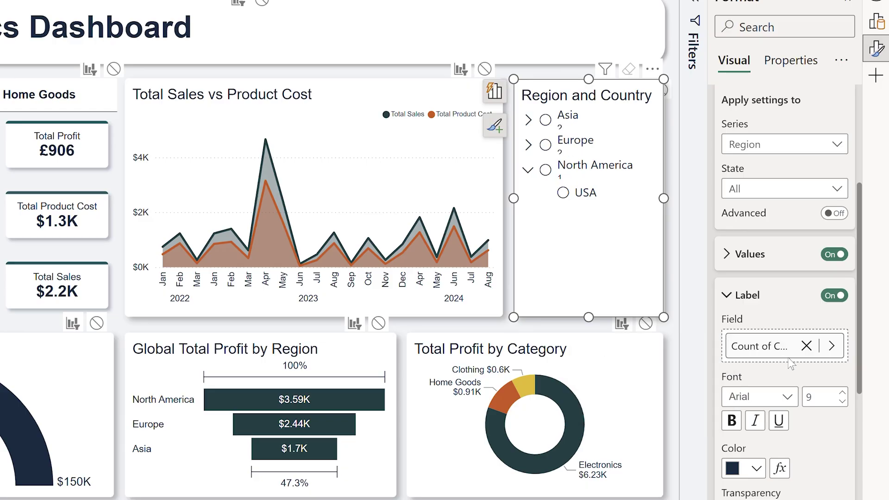
{"action": "left_click", "coordinate": [734, 299]}
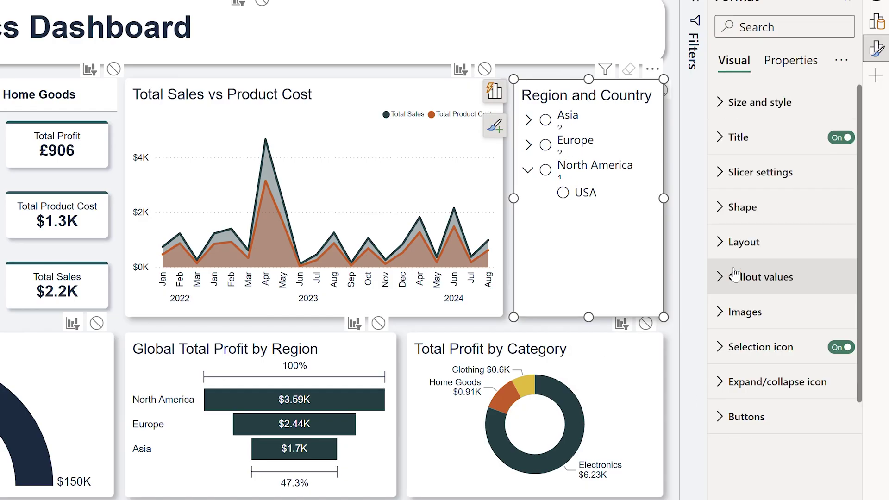
Keep Fixed number of buttons on with Buttons shown raised to 5.
{"action": "left_click", "coordinate": [730, 240]}
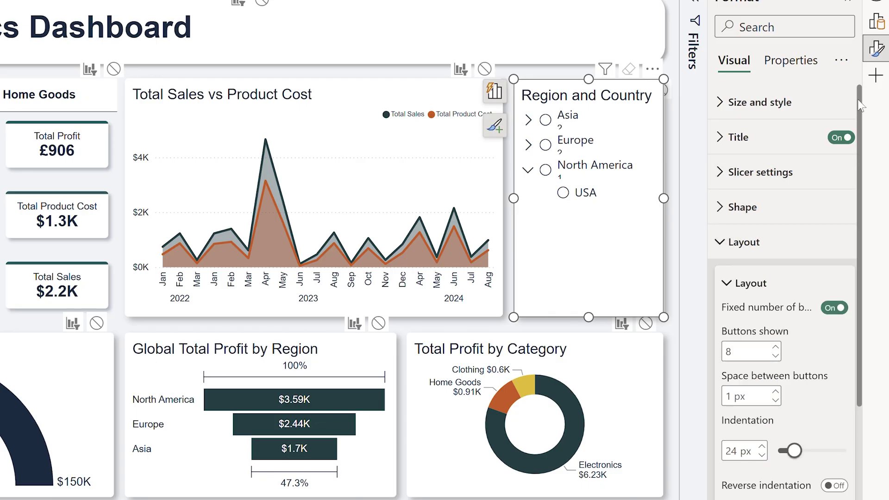
{"action": "left_click_drag", "start_coordinate": [860, 106], "coordinate": [866, 152]}
{"action": "scroll", "coordinate": [772, 344], "scroll_direction": "down", "scroll_amount": 1}
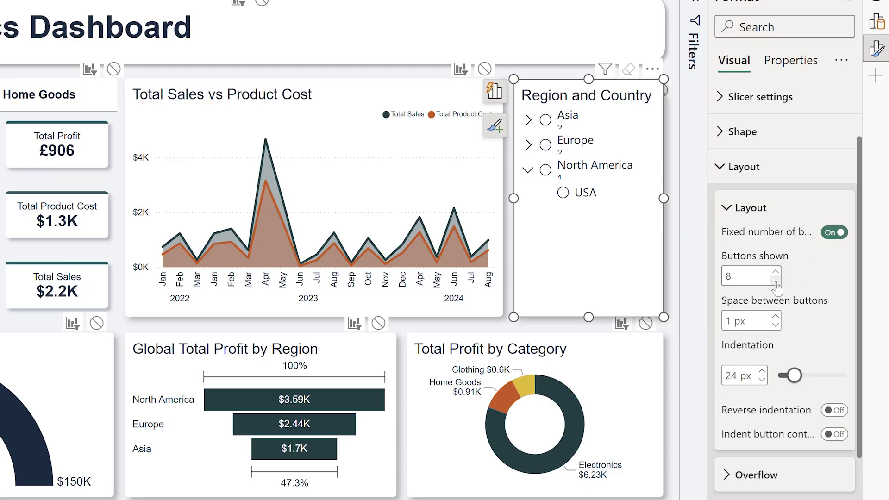
{"action": "left_click", "coordinate": [841, 232]}
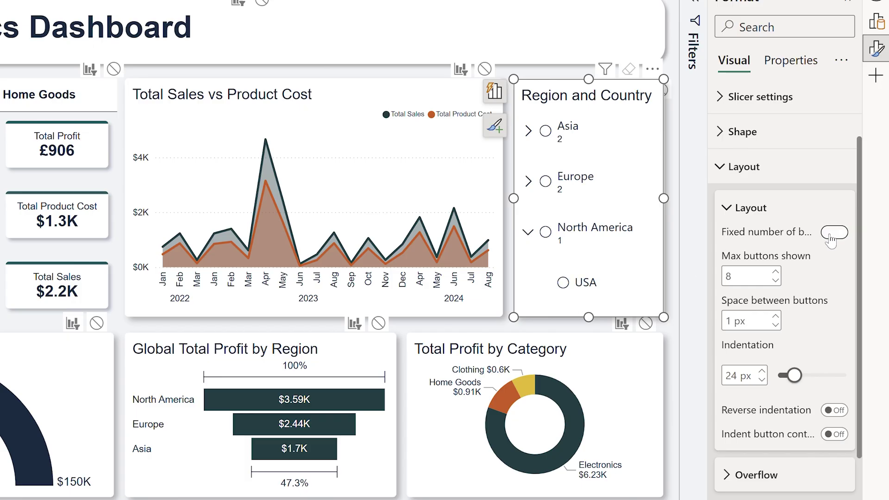
{"action": "left_click", "coordinate": [830, 235]}
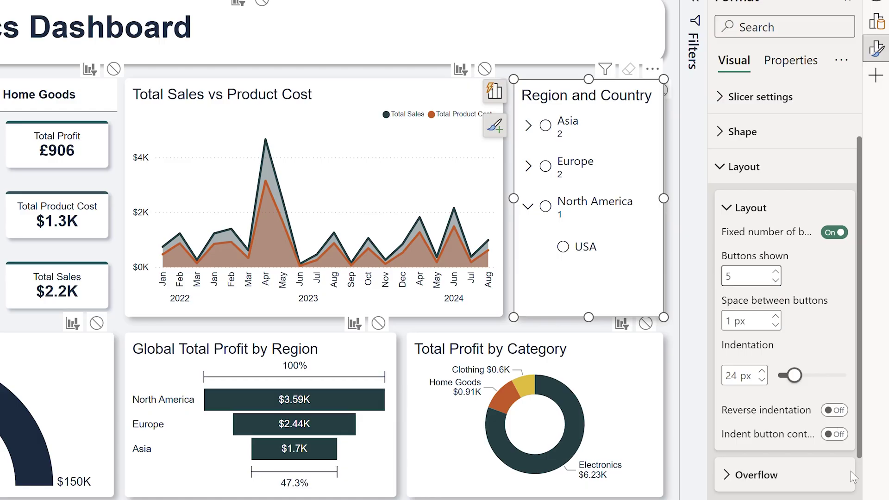
{"action": "left_click", "coordinate": [777, 272]}
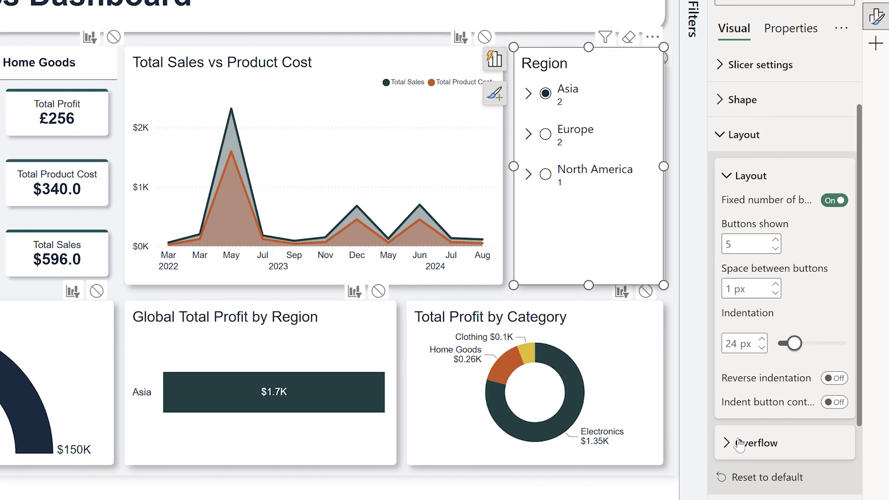
{"action": "left_click", "coordinate": [740, 444]}
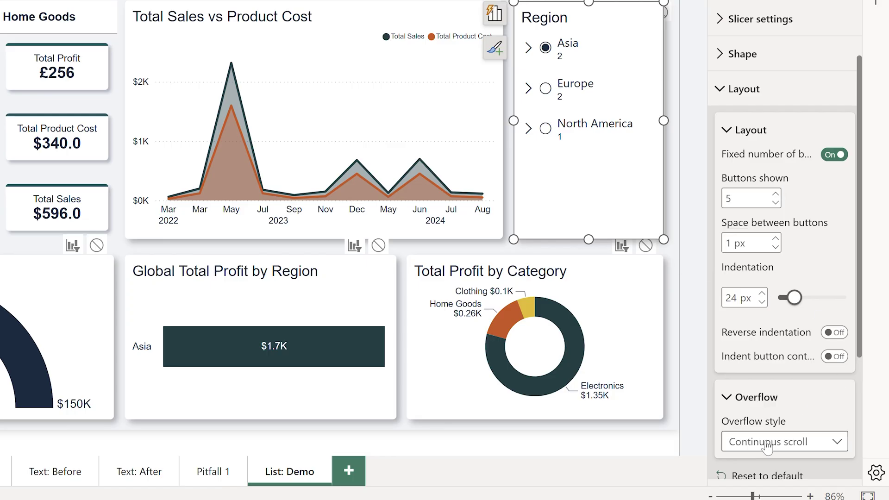
{"action": "left_click", "coordinate": [770, 399]}
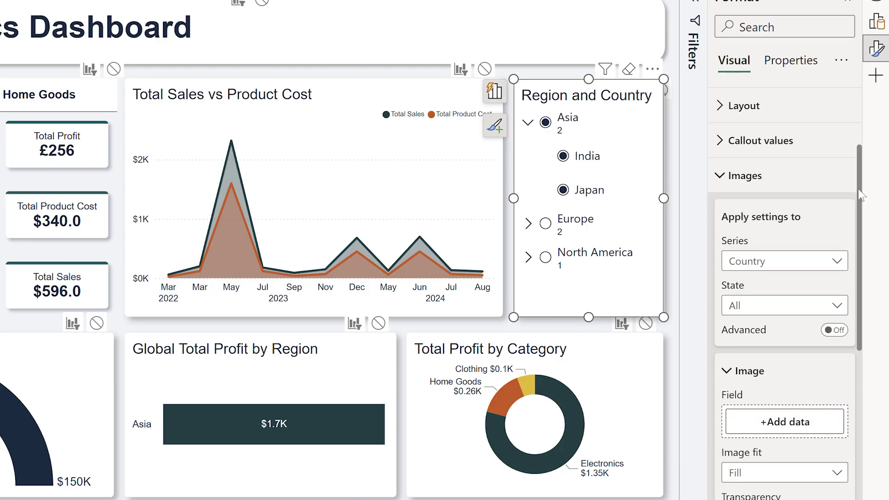
Set the slicer's image Field to DimCustomers[Flag URL].
{"action": "left_click_drag", "start_coordinate": [857, 189], "coordinate": [871, 266]}
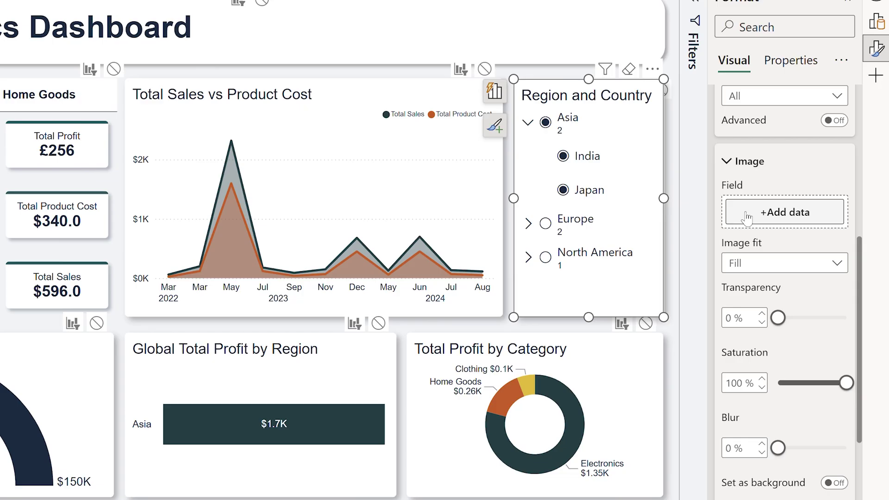
{"action": "left_click", "coordinate": [748, 214]}
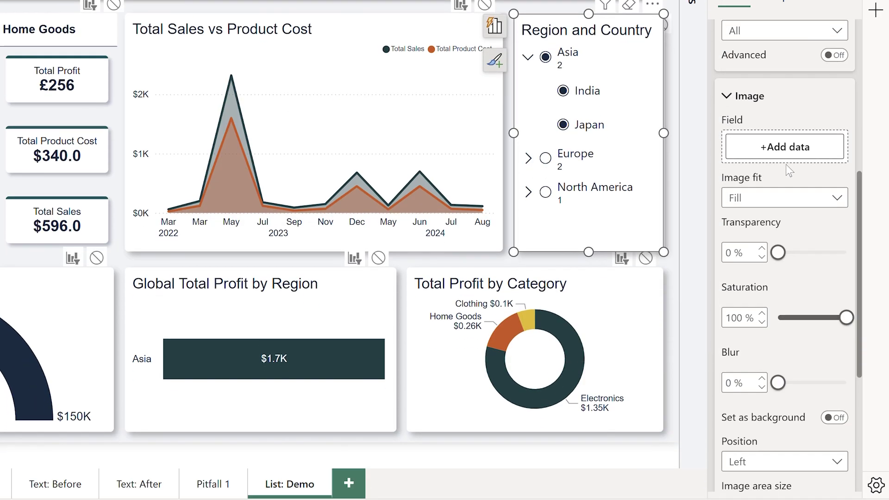
{"action": "left_click", "coordinate": [789, 212]}
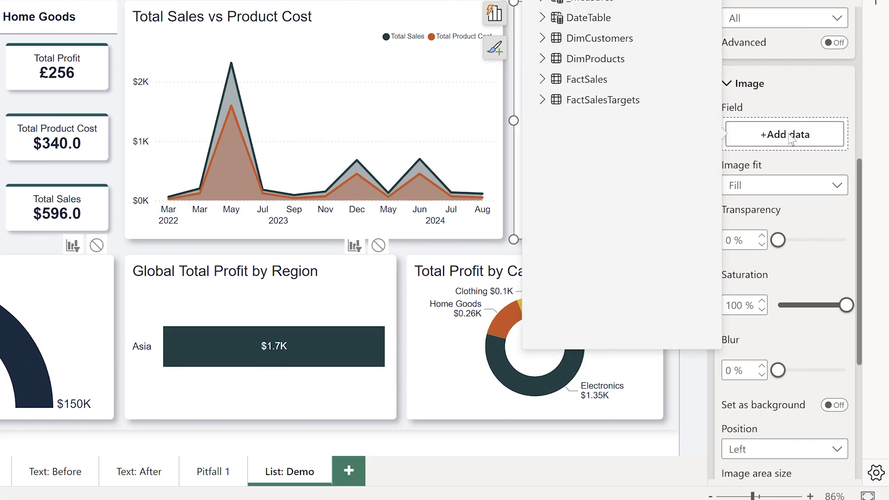
{"action": "left_click", "coordinate": [544, 118]}
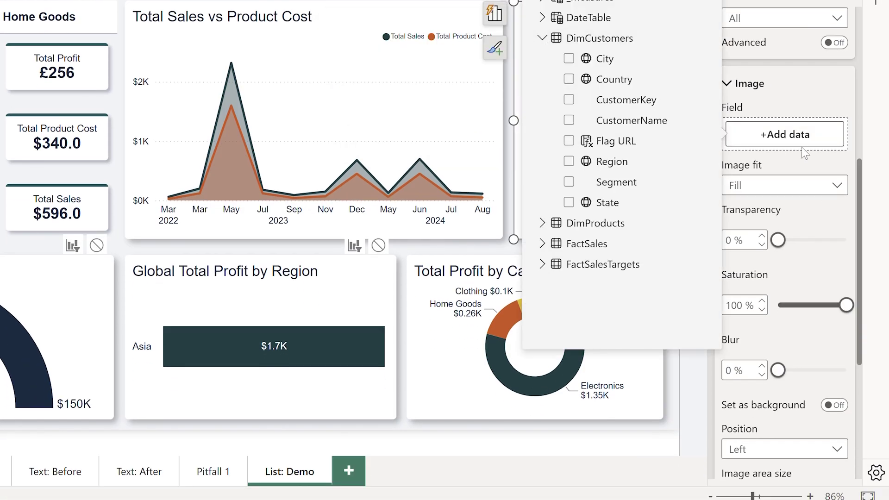
{"action": "left_click", "coordinate": [569, 141]}
{"action": "left_click", "coordinate": [773, 158]}
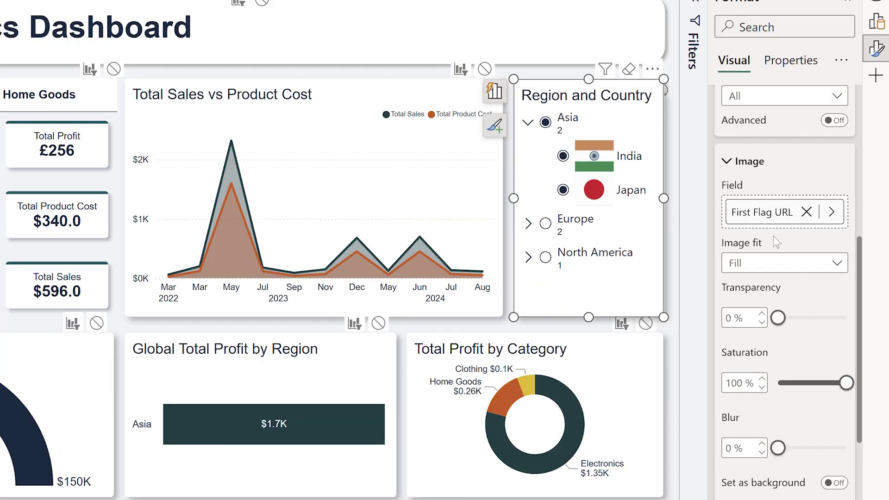
Try 80% transparency and 82% blur on the flags, reset both, and set Image fit to Normal.
{"action": "left_click_drag", "start_coordinate": [778, 317], "coordinate": [849, 307]}
{"action": "key", "text": "ctrl+z"}
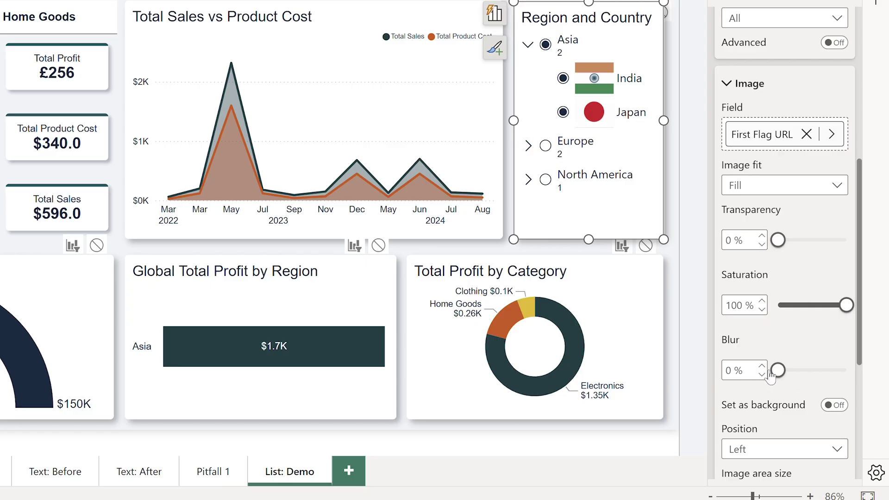
{"action": "left_click_drag", "start_coordinate": [778, 370], "coordinate": [833, 370]}
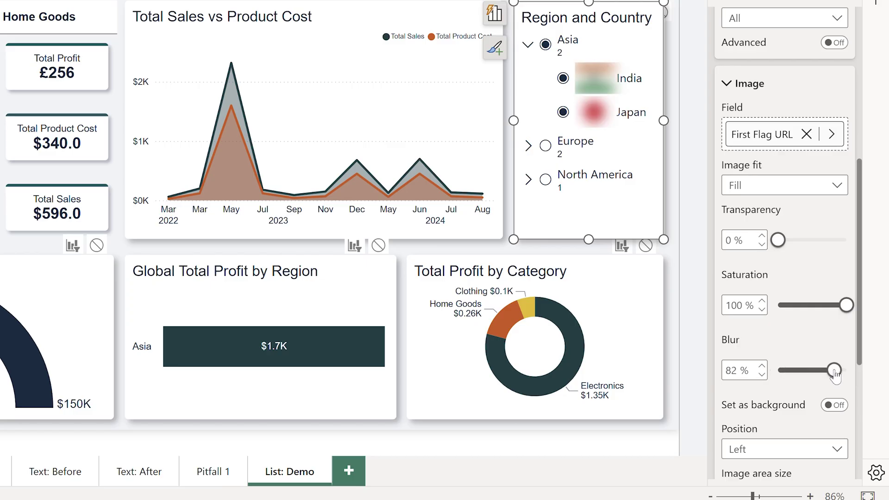
{"action": "left_click_drag", "start_coordinate": [833, 370], "coordinate": [707, 376]}
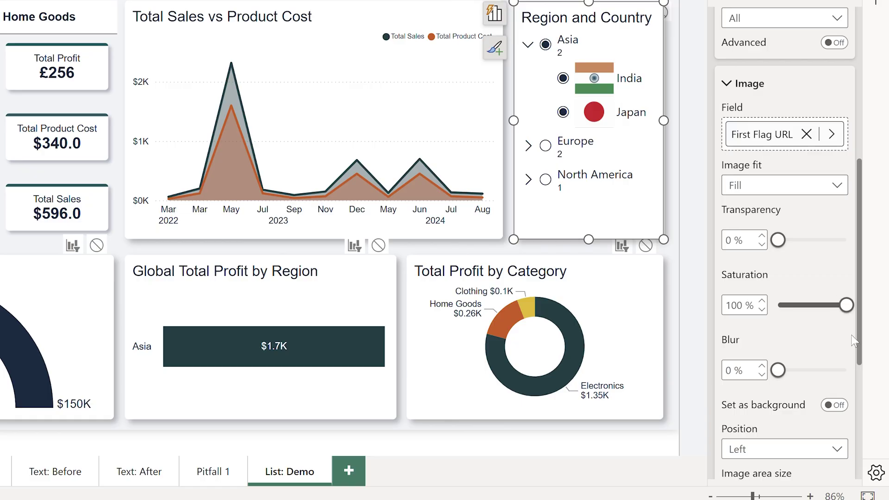
{"action": "left_click", "coordinate": [818, 185]}
{"action": "left_click", "coordinate": [782, 205]}
{"action": "scroll", "coordinate": [825, 236], "scroll_direction": "down", "scroll_amount": 5}
Set the flag image area to 25% and give Hover-state callout values 33% transparency.
{"action": "mouse_move", "coordinate": [811, 269]}
{"action": "left_mouse_down"}
{"action": "mouse_move", "coordinate": [838, 269]}
{"action": "mouse_move", "coordinate": [792, 270]}
{"action": "mouse_move", "coordinate": [814, 269]}
{"action": "left_mouse_up"}
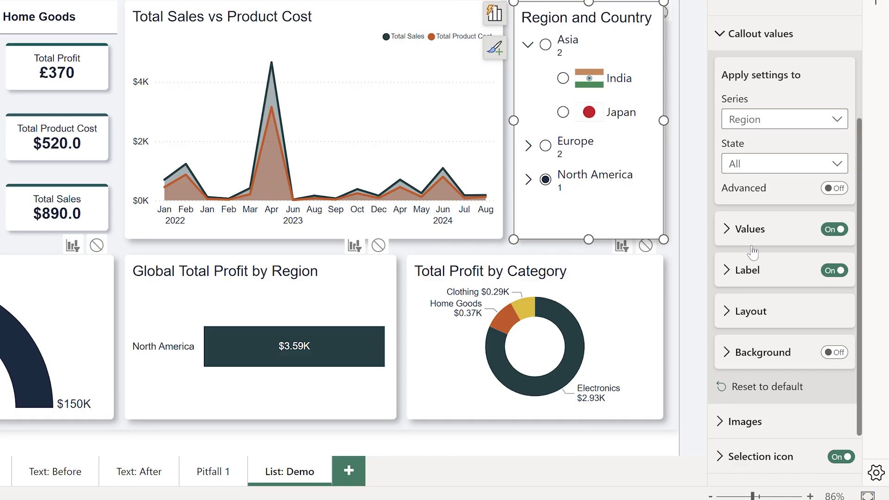
{"action": "left_click", "coordinate": [727, 229]}
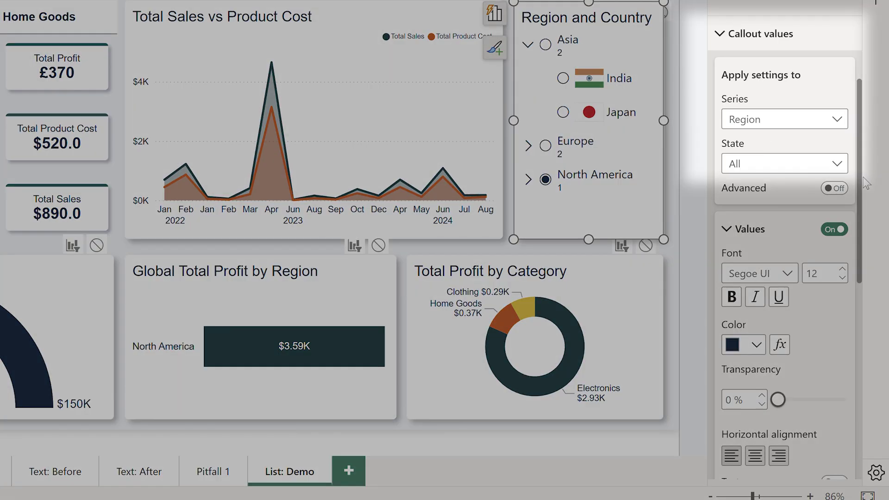
{"action": "left_click_drag", "start_coordinate": [860, 177], "coordinate": [862, 213]}
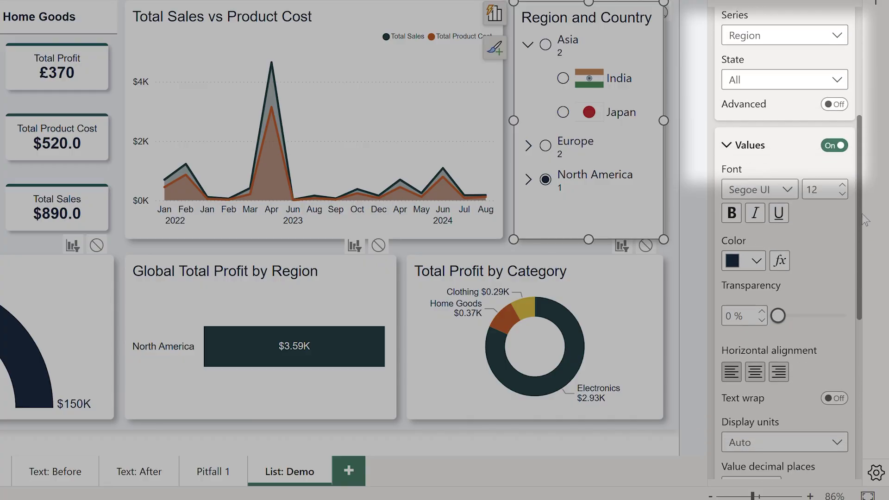
{"action": "left_click", "coordinate": [772, 88]}
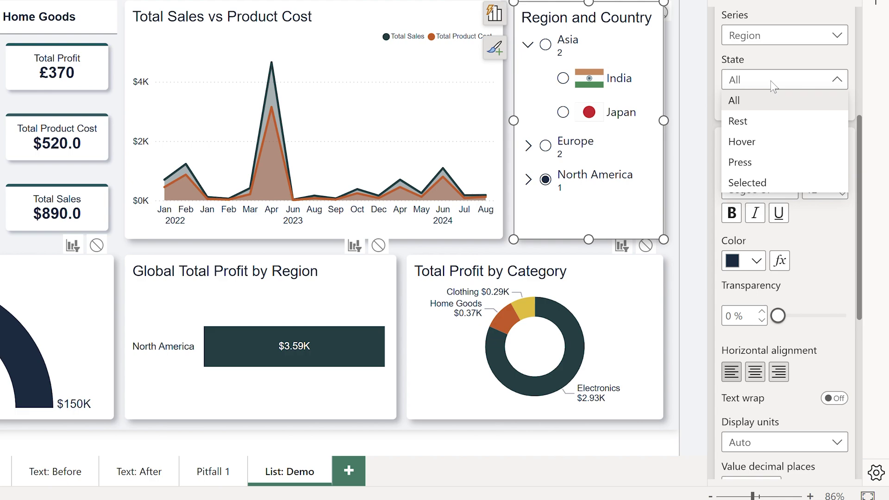
{"action": "left_click", "coordinate": [799, 148]}
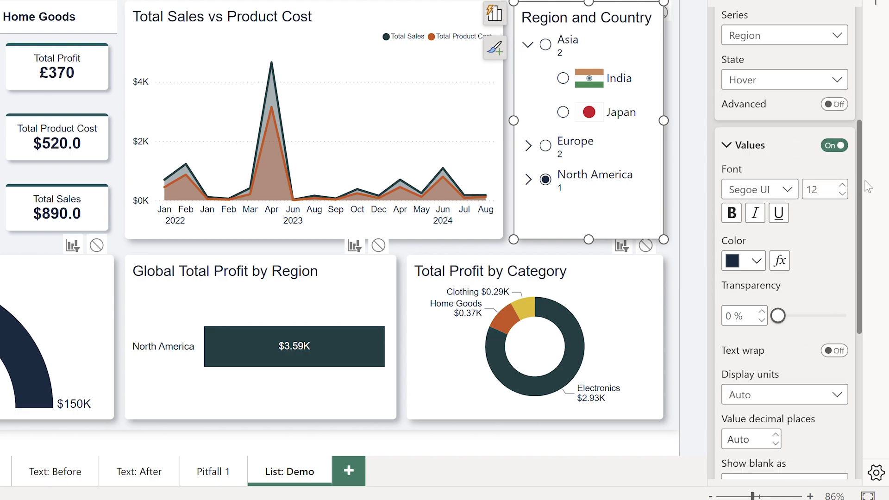
{"action": "scroll", "coordinate": [855, 176], "scroll_direction": "down", "scroll_amount": 1}
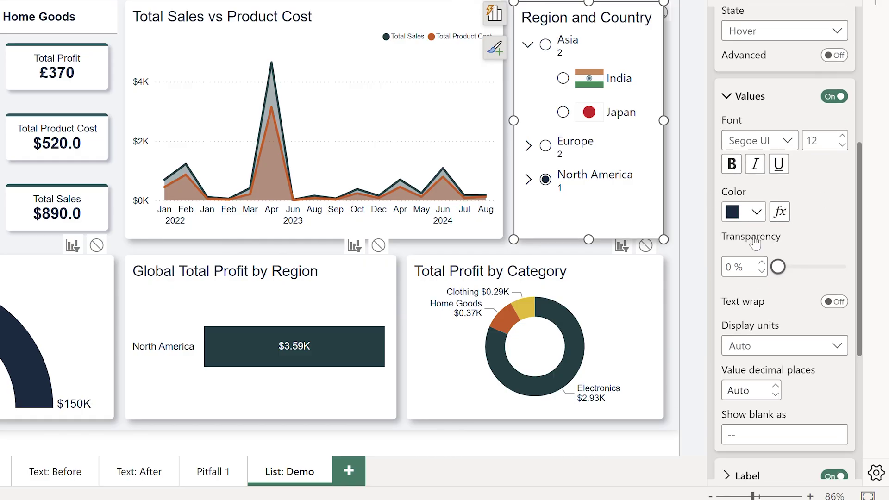
{"action": "left_click_drag", "start_coordinate": [778, 267], "coordinate": [801, 268]}
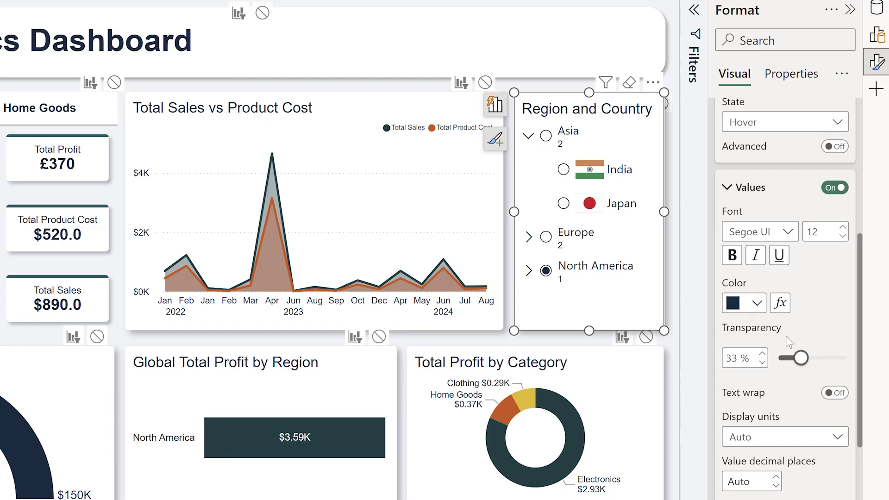
{"action": "scroll", "coordinate": [787, 122], "scroll_direction": "down", "scroll_amount": 1}
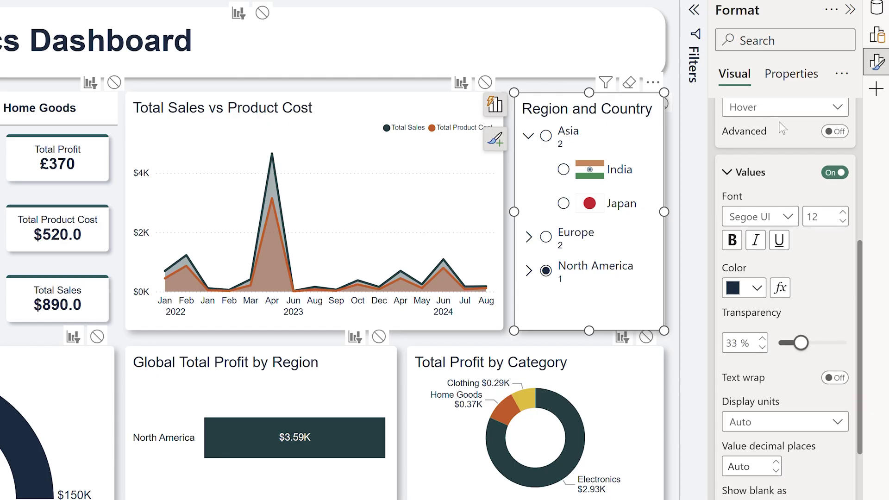
Make Selected-state callout text bold, then filter the report to Asia.
{"action": "left_click", "coordinate": [806, 109]}
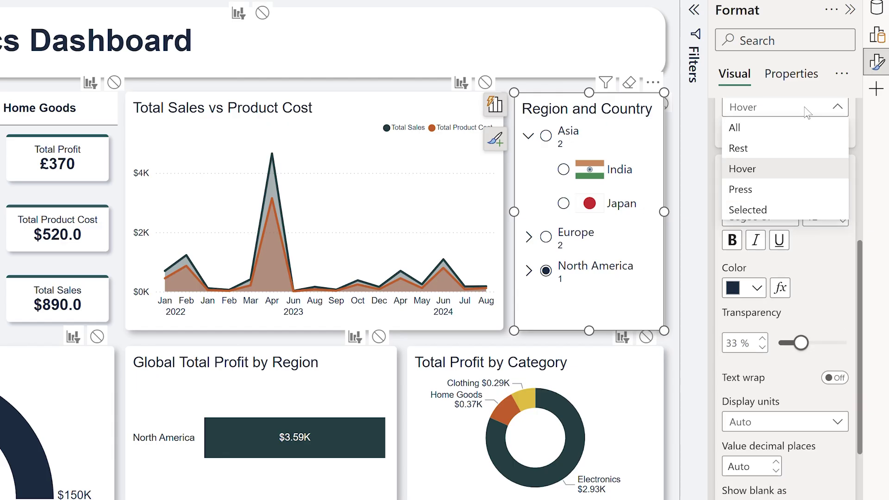
{"action": "left_click", "coordinate": [771, 211]}
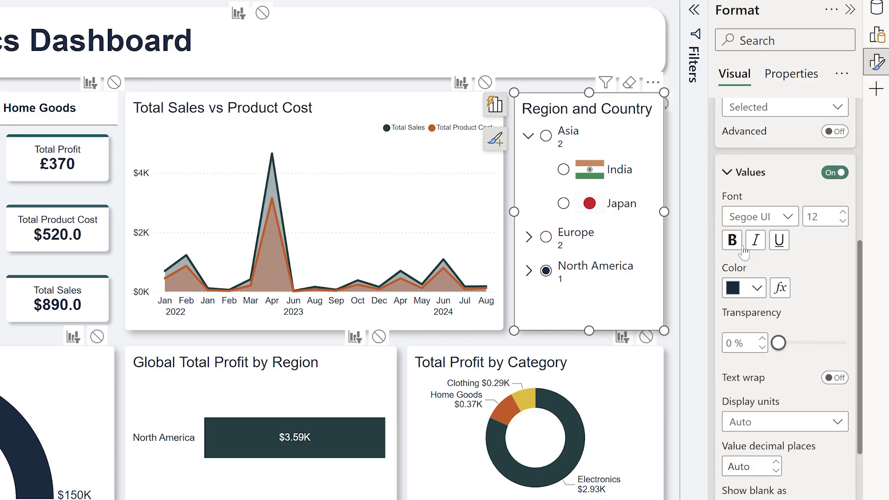
{"action": "left_click", "coordinate": [730, 248]}
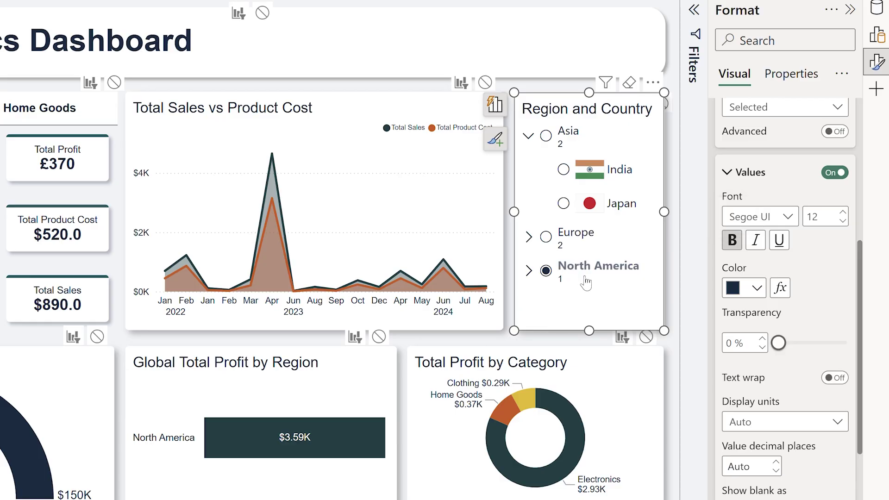
{"action": "left_click", "coordinate": [529, 272]}
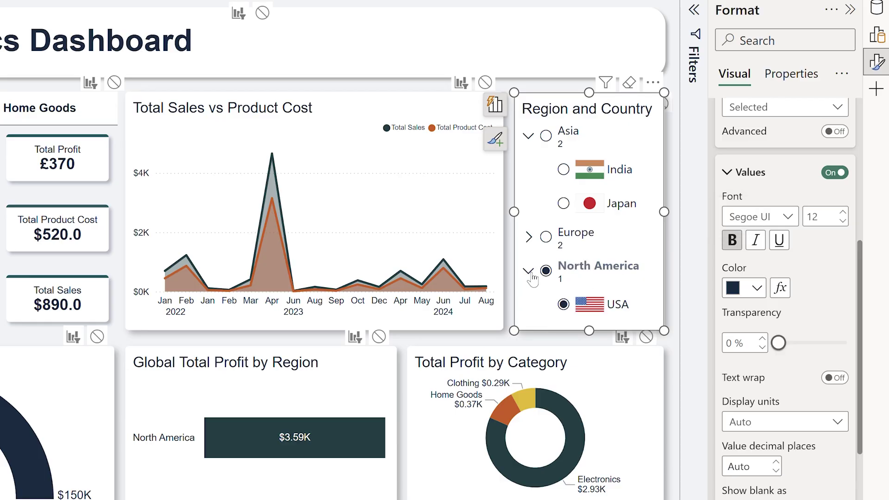
{"action": "left_click", "coordinate": [529, 272]}
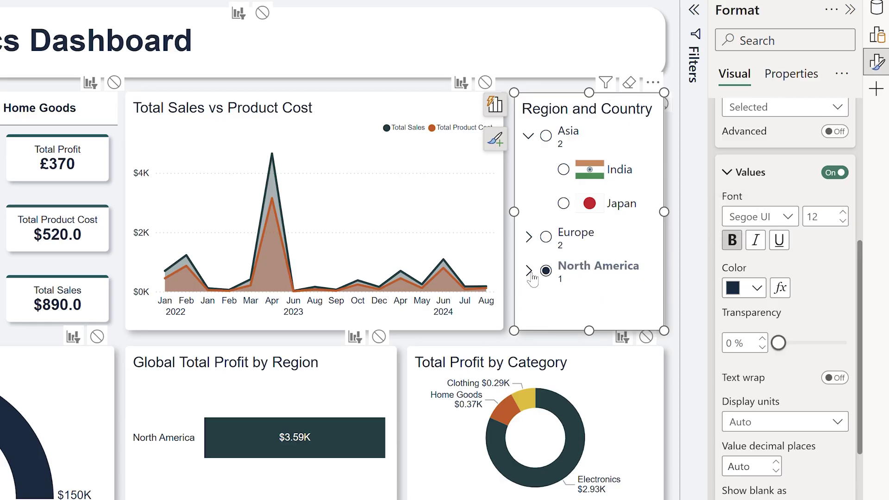
{"action": "left_click", "coordinate": [545, 136]}
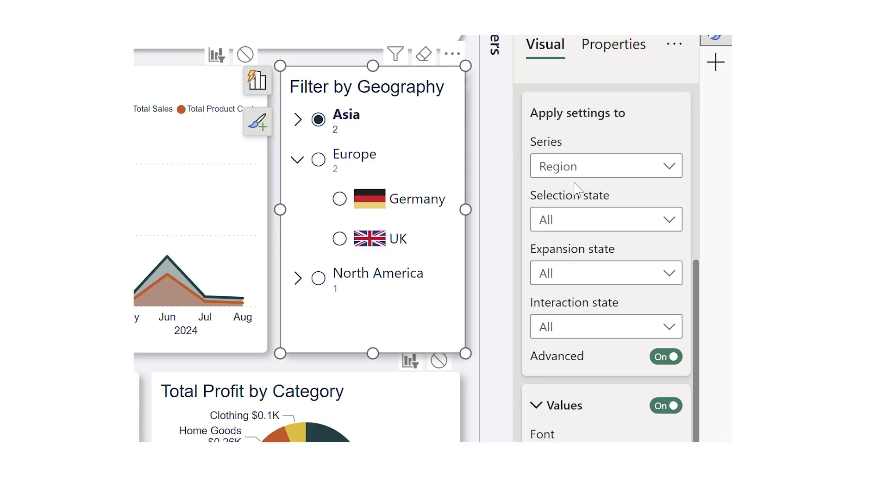
Set the Geography slicer's interaction state to Hover in the Format pane.
{"action": "left_click", "coordinate": [611, 223]}
{"action": "left_click", "coordinate": [621, 327]}
{"action": "left_click", "coordinate": [601, 375]}
Filter the report by Europe, Asia, then North America, then clear North America to show everything.
{"action": "left_click", "coordinate": [318, 159]}
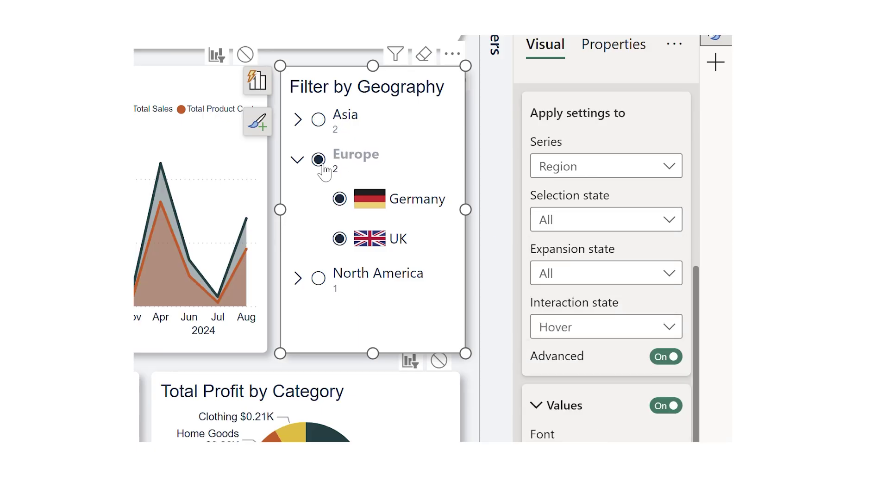
{"action": "left_click", "coordinate": [319, 121]}
{"action": "left_click", "coordinate": [297, 119]}
{"action": "left_click", "coordinate": [297, 119]}
{"action": "left_click", "coordinate": [318, 159]}
{"action": "left_click", "coordinate": [297, 159]}
{"action": "left_click", "coordinate": [297, 199]}
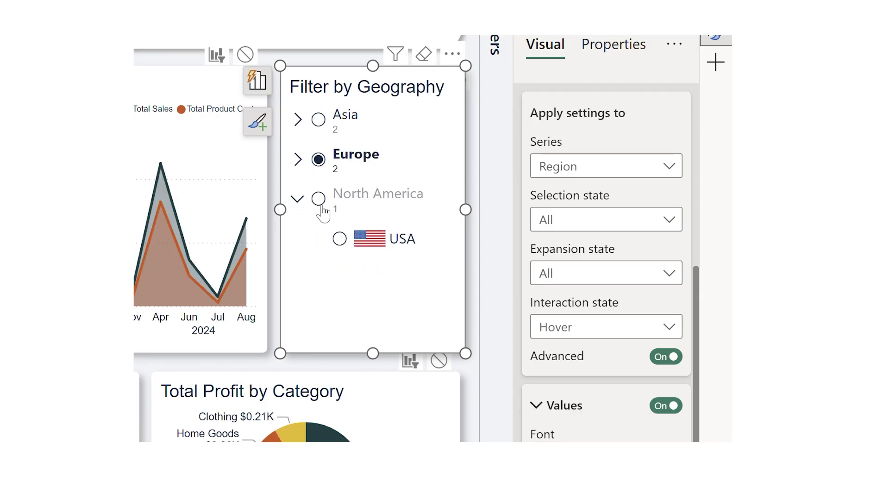
{"action": "left_click", "coordinate": [318, 199]}
{"action": "left_click", "coordinate": [319, 199]}
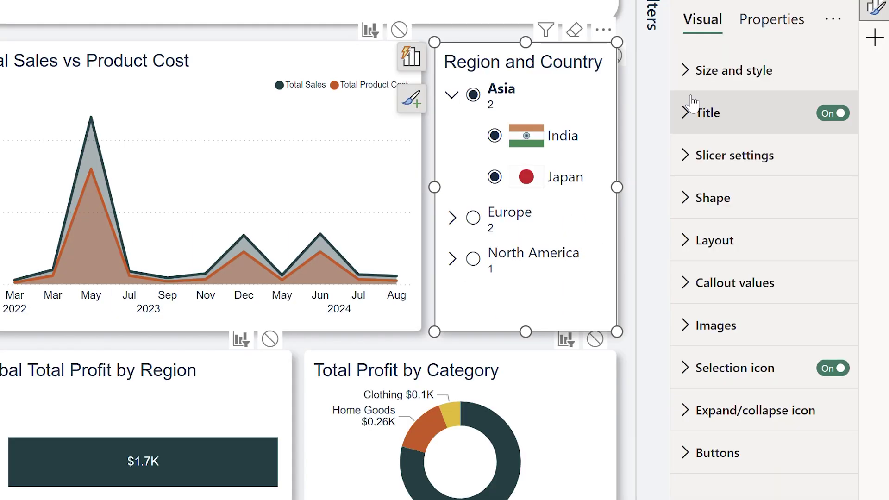
Turn on Restrict to leaf nodes in the Region and Country slicer's selection settings.
{"action": "left_click", "coordinate": [686, 156]}
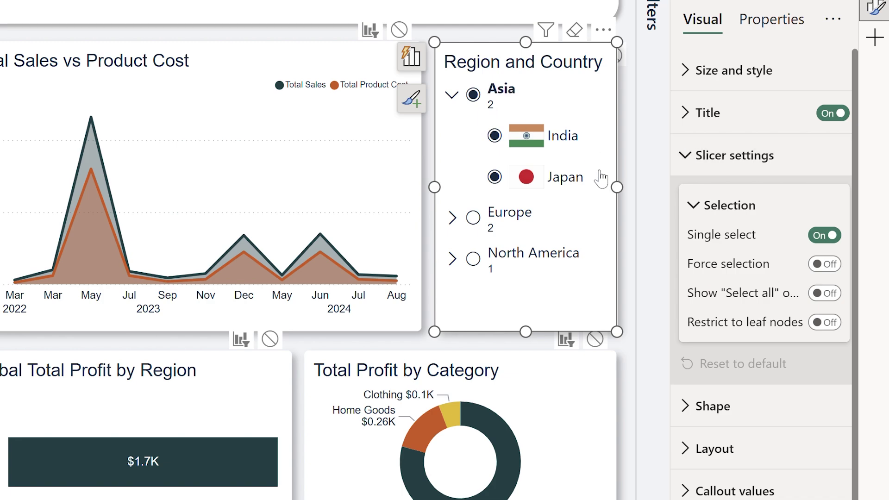
{"action": "left_click", "coordinate": [824, 323]}
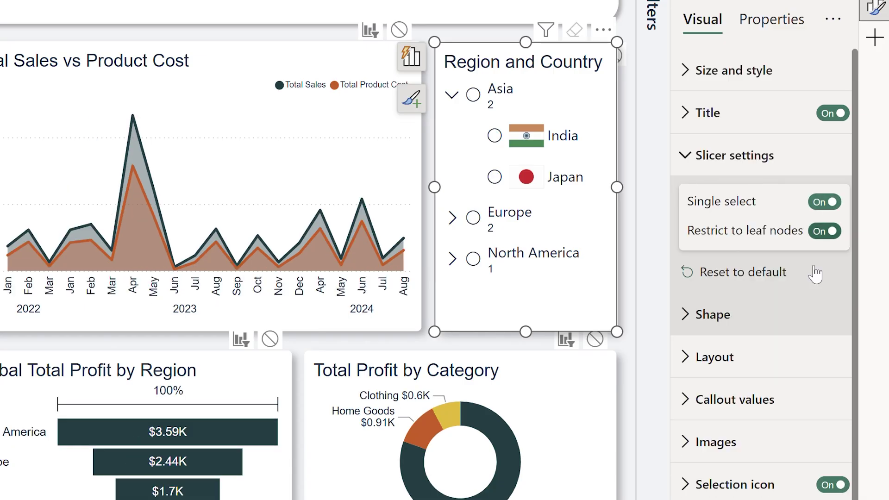
{"action": "left_click", "coordinate": [823, 231]}
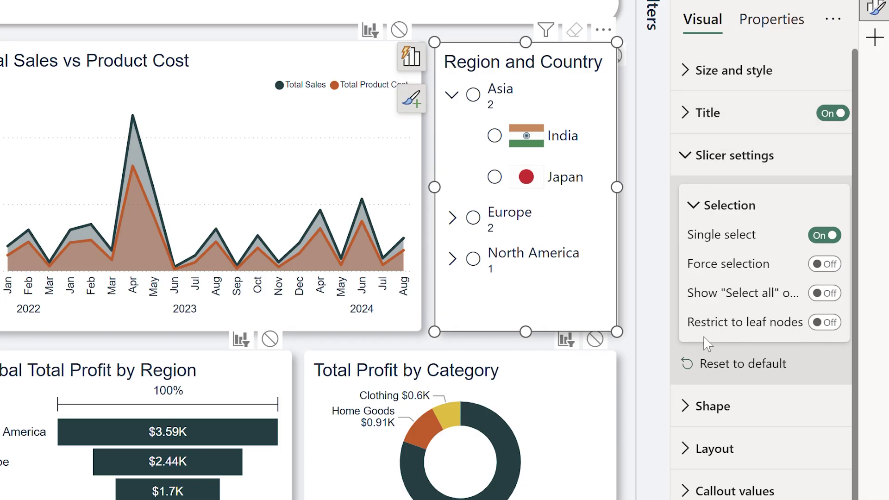
{"action": "left_click", "coordinate": [825, 322]}
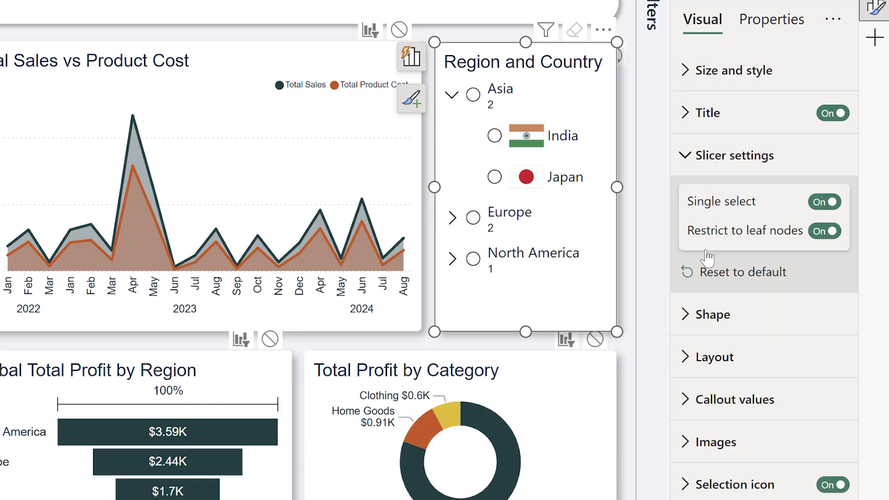
Filter the report to India, then Japan, then Germany.
{"action": "left_click", "coordinate": [495, 136]}
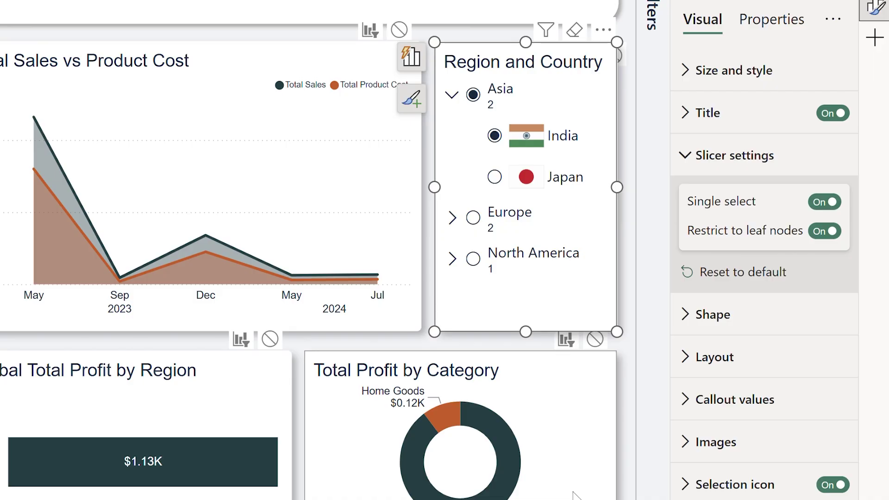
{"action": "left_click", "coordinate": [495, 176]}
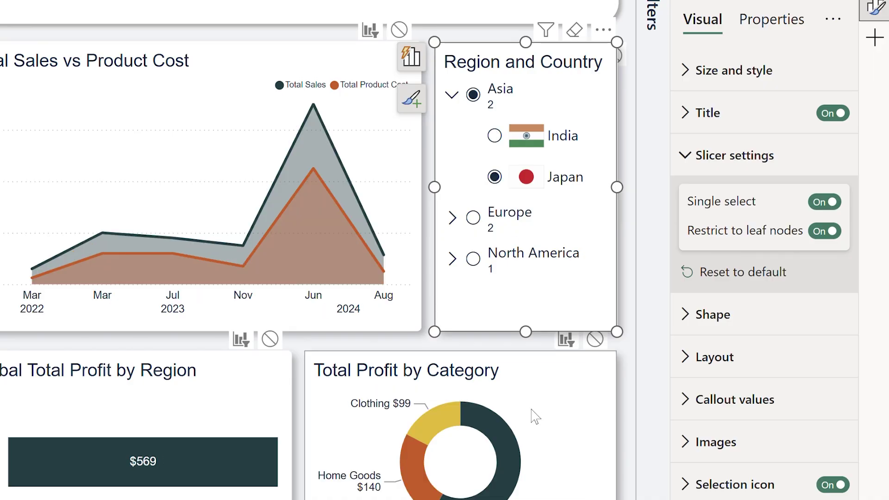
{"action": "left_click", "coordinate": [472, 218]}
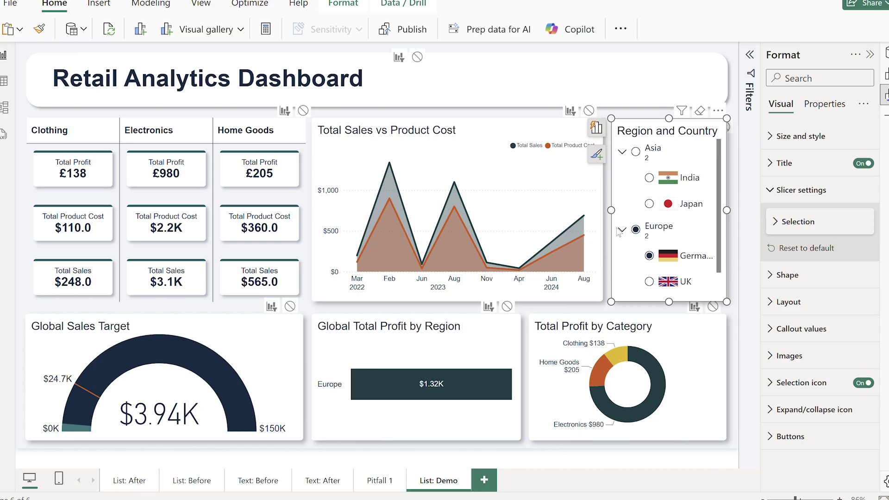
Expand the Title section of the Region and Country slicer's formatting options.
{"action": "left_click", "coordinate": [769, 165]}
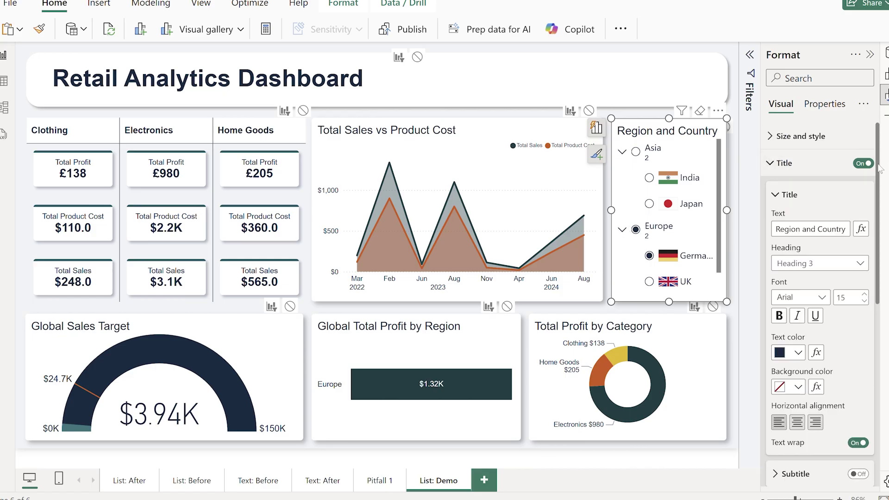
{"action": "left_click_drag", "start_coordinate": [878, 166], "coordinate": [879, 200]}
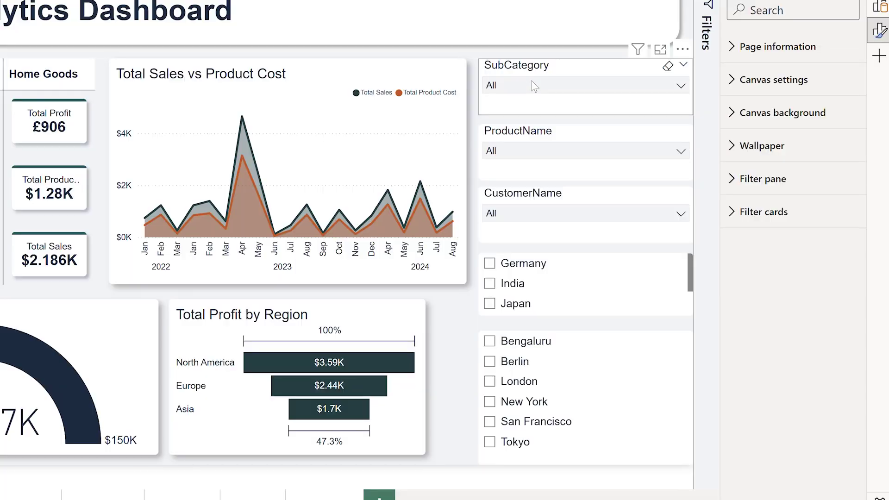
Filter the report to Laptops in SubCategory and India, then open the CustomerName choices.
{"action": "left_click", "coordinate": [532, 85]}
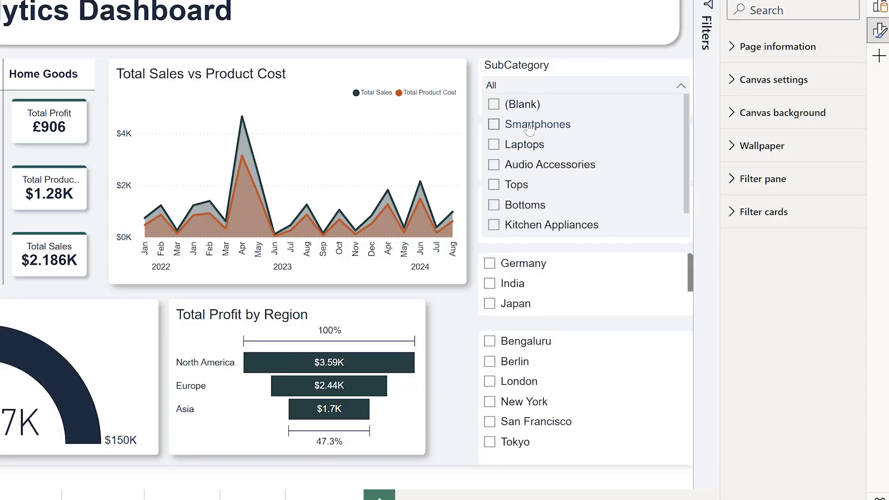
{"action": "left_click", "coordinate": [530, 125]}
{"action": "left_click", "coordinate": [528, 142]}
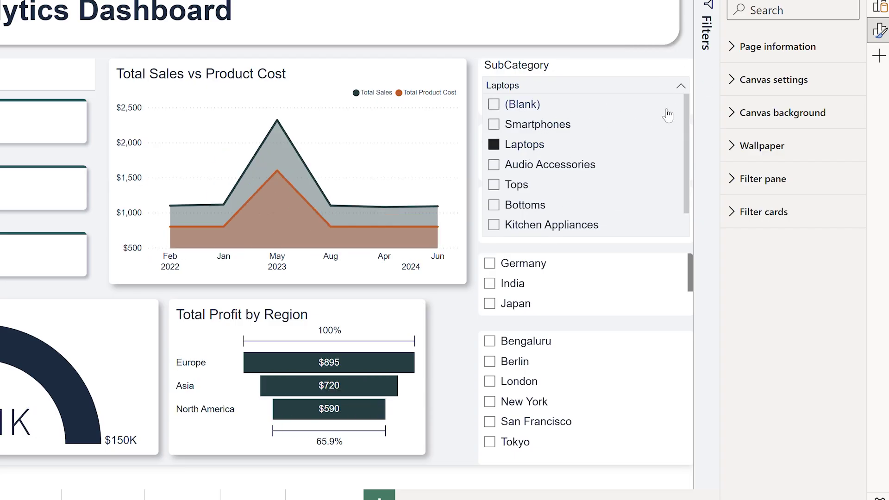
{"action": "left_click", "coordinate": [681, 86]}
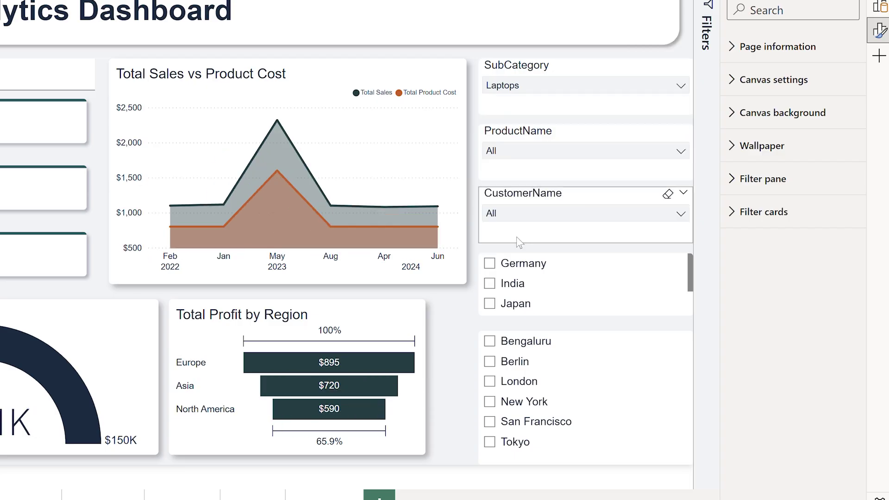
{"action": "left_click", "coordinate": [490, 284]}
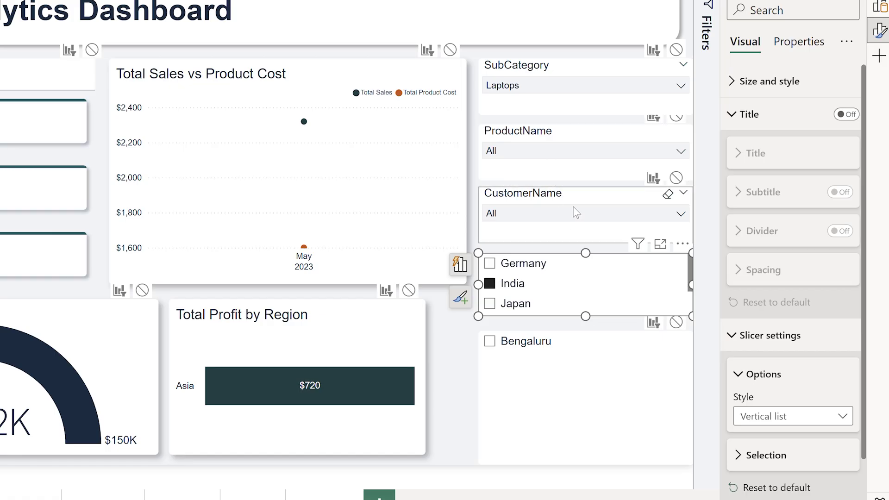
{"action": "left_click", "coordinate": [576, 212]}
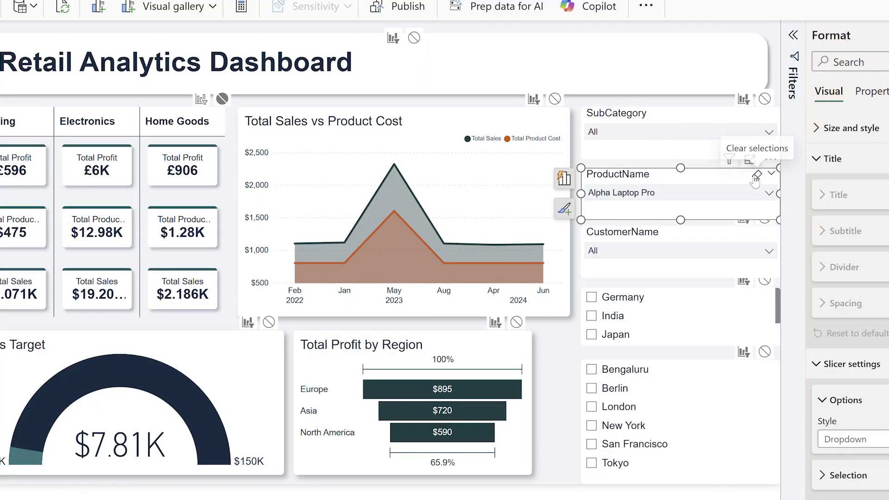
Clear the ProductName filter and set the City slicer's interaction with the Total Sales vs Product Cost chart to None.
{"action": "left_click", "coordinate": [757, 176]}
{"action": "left_click", "coordinate": [661, 120]}
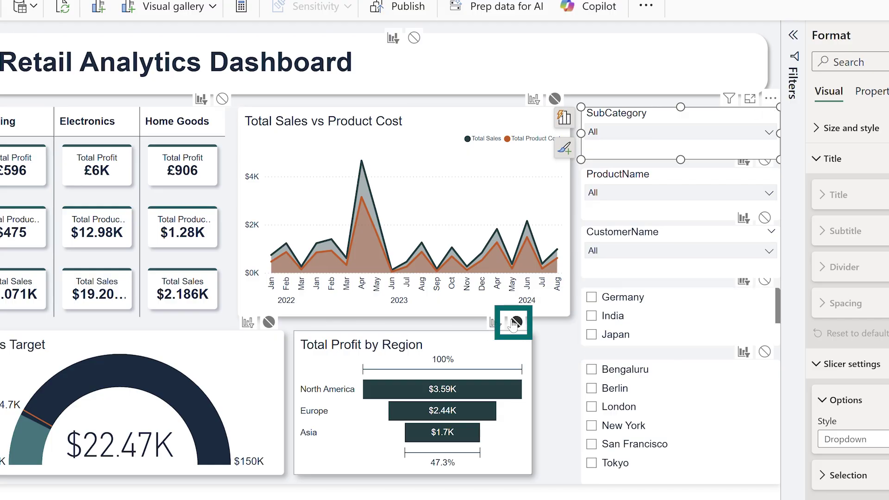
{"action": "left_click", "coordinate": [672, 369]}
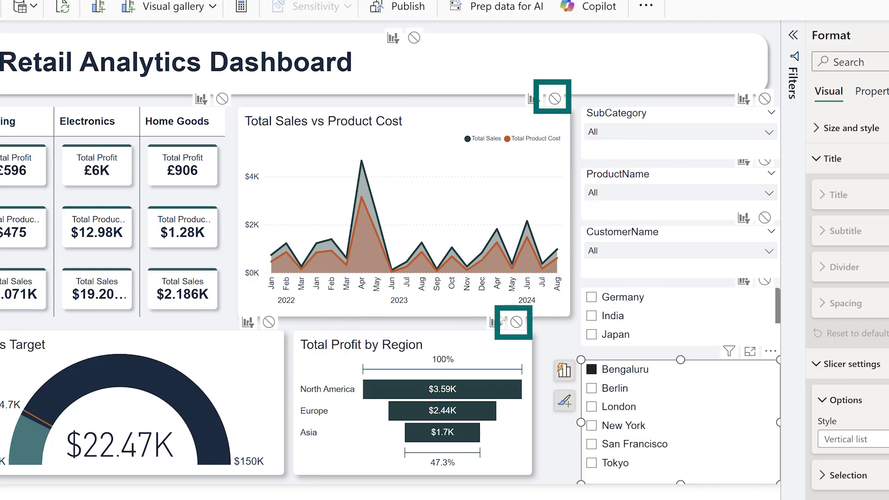
{"action": "left_click", "coordinate": [555, 99]}
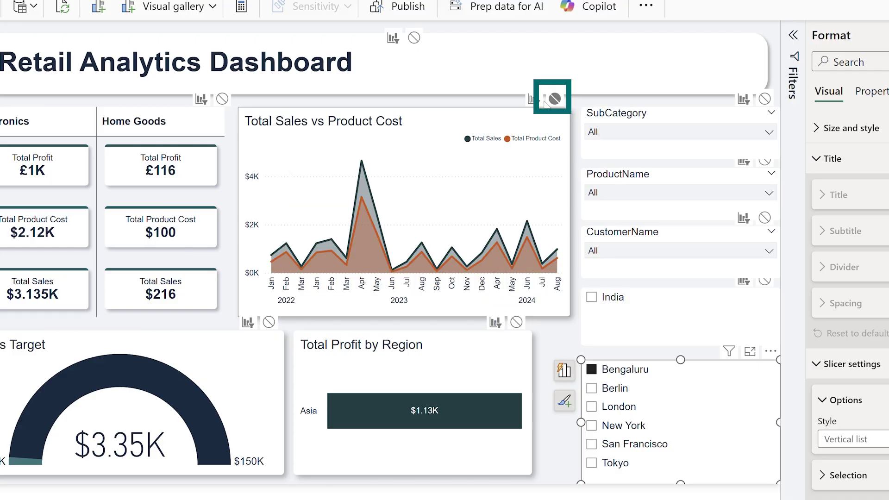
{"action": "left_click", "coordinate": [559, 385]}
{"action": "left_click", "coordinate": [567, 432]}
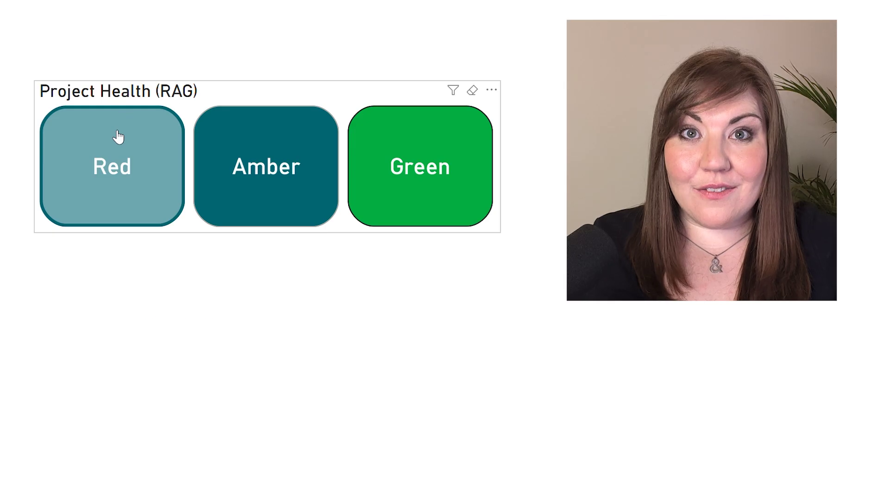
Try Red, Amber and Green in the Project Health (RAG) slicer, finishing on Amber.
{"action": "left_click", "coordinate": [118, 138]}
{"action": "left_click", "coordinate": [231, 147]}
{"action": "left_click", "coordinate": [397, 146]}
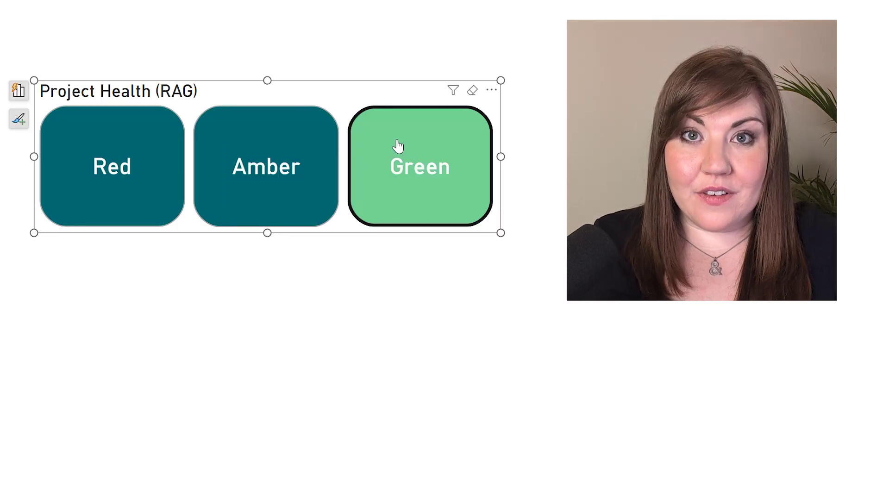
{"action": "left_click", "coordinate": [281, 146]}
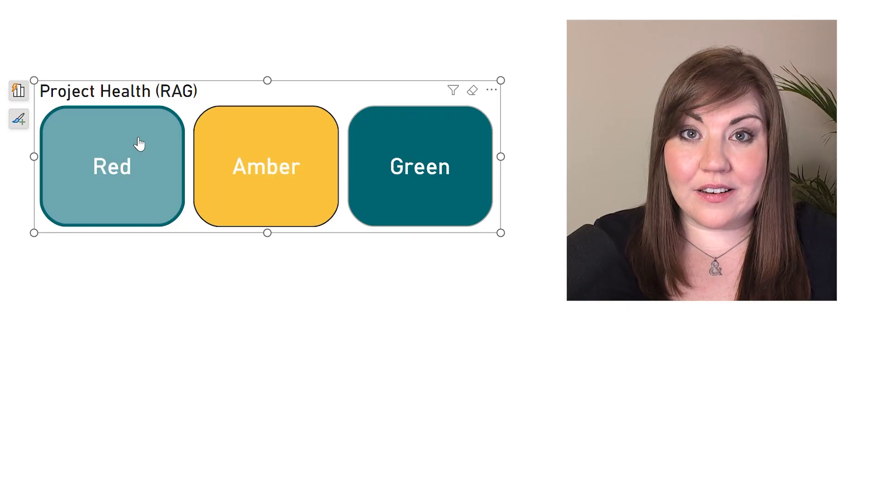